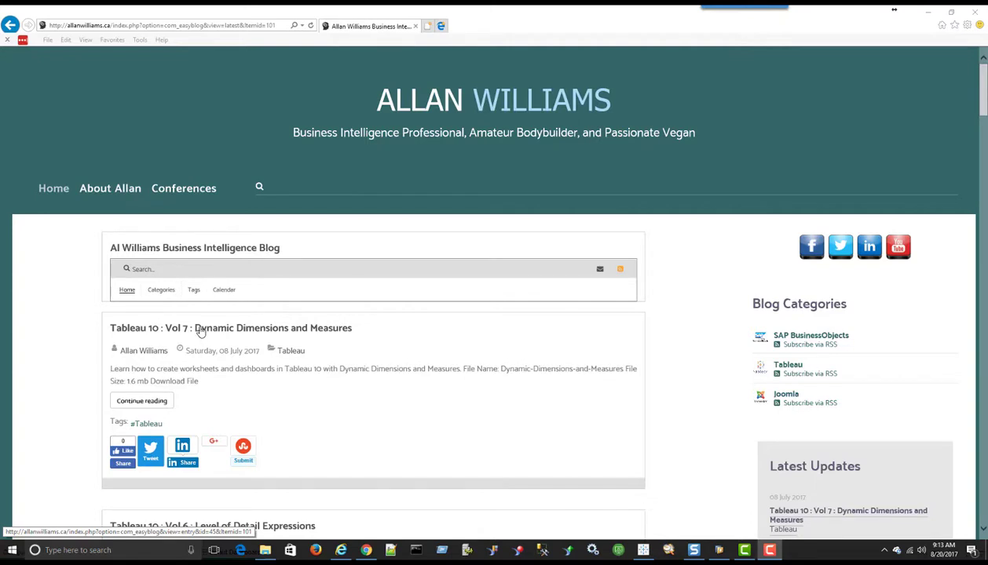
Step: Load the business intelligence blog page listing the Tableau 10 tutorial posts in Internet Explorer
{"action": "left_click", "coordinate": [201, 332]}
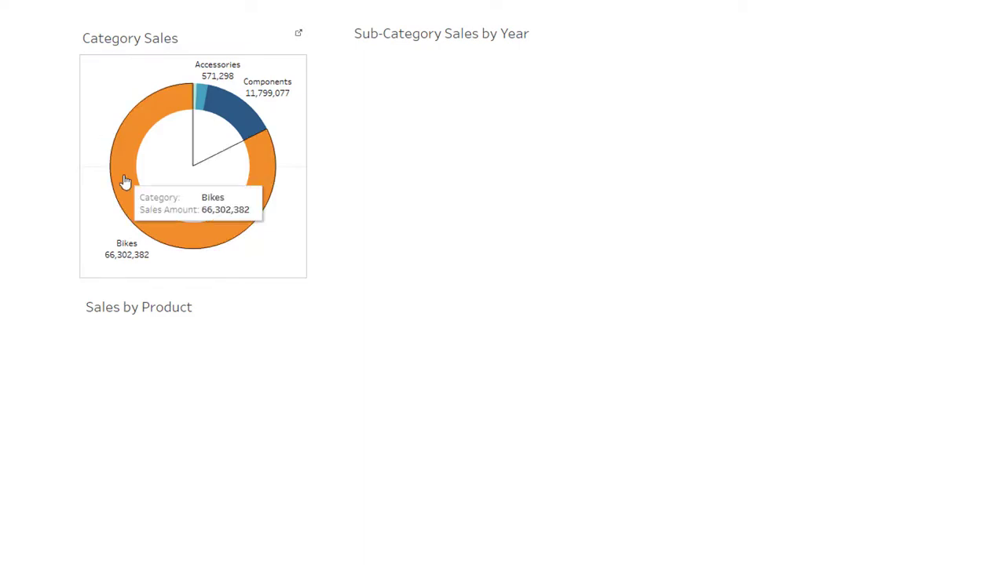
{"action": "left_click", "coordinate": [245, 115]}
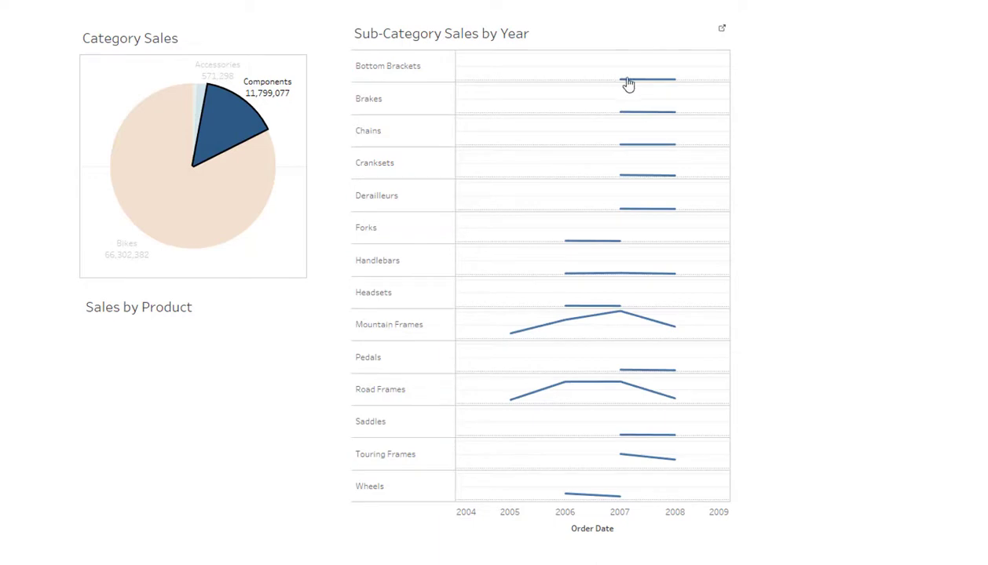
{"action": "mouse_move", "coordinate": [626, 118]}
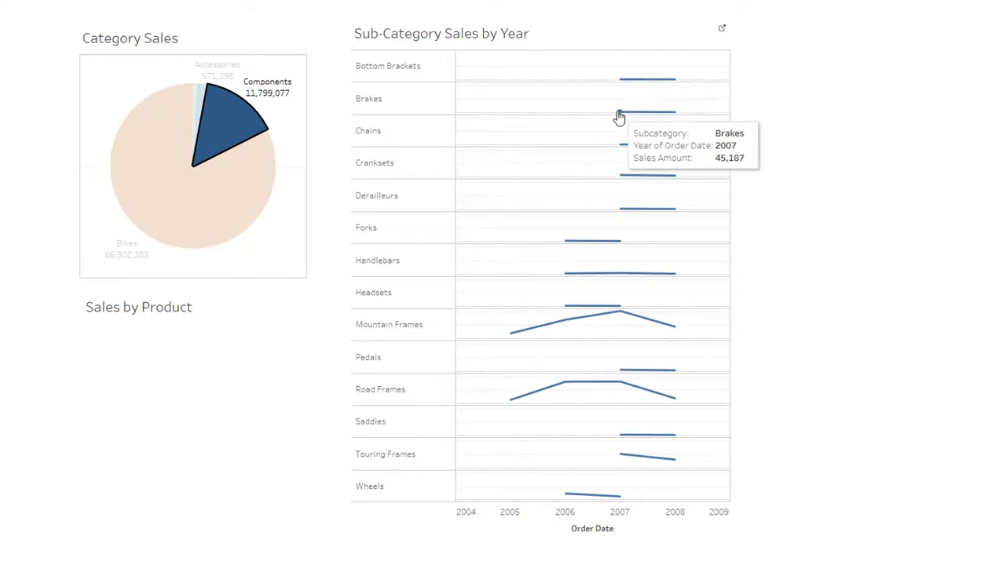
{"action": "left_click", "coordinate": [619, 114]}
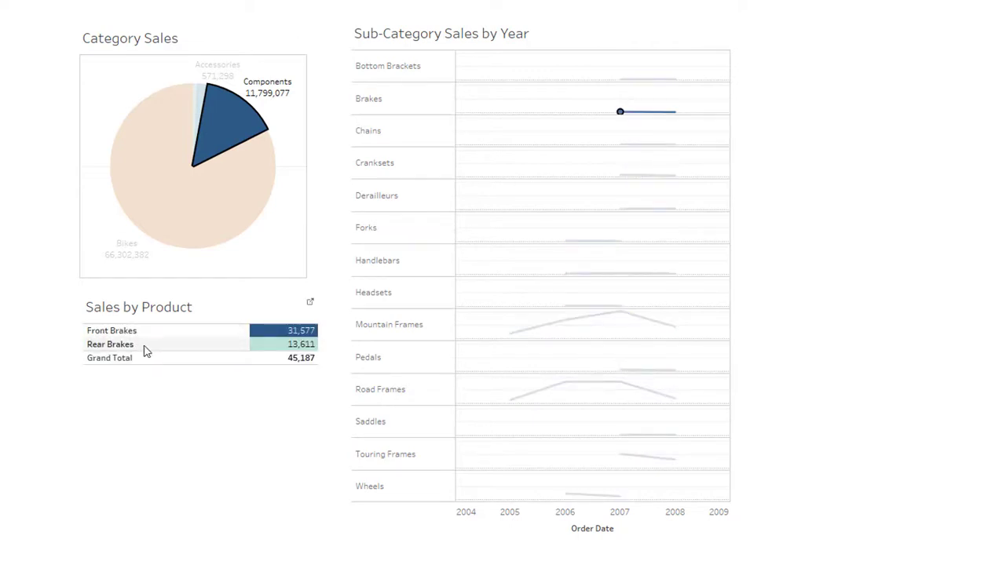
{"action": "left_click", "coordinate": [110, 70]}
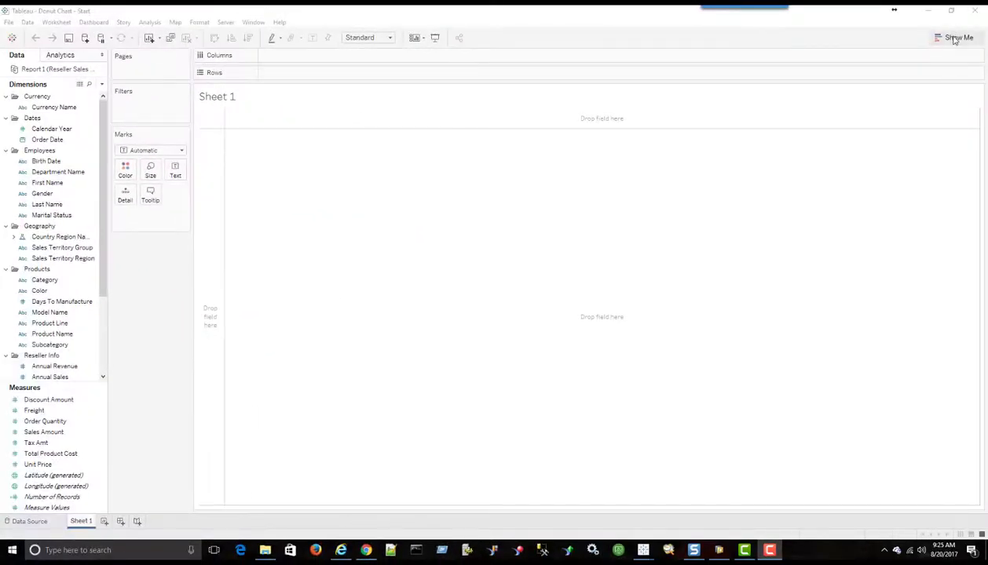
Step: Show the chart-type suggestions and confirm in About Tableau that the version is 10.3.2
{"action": "left_click", "coordinate": [956, 37]}
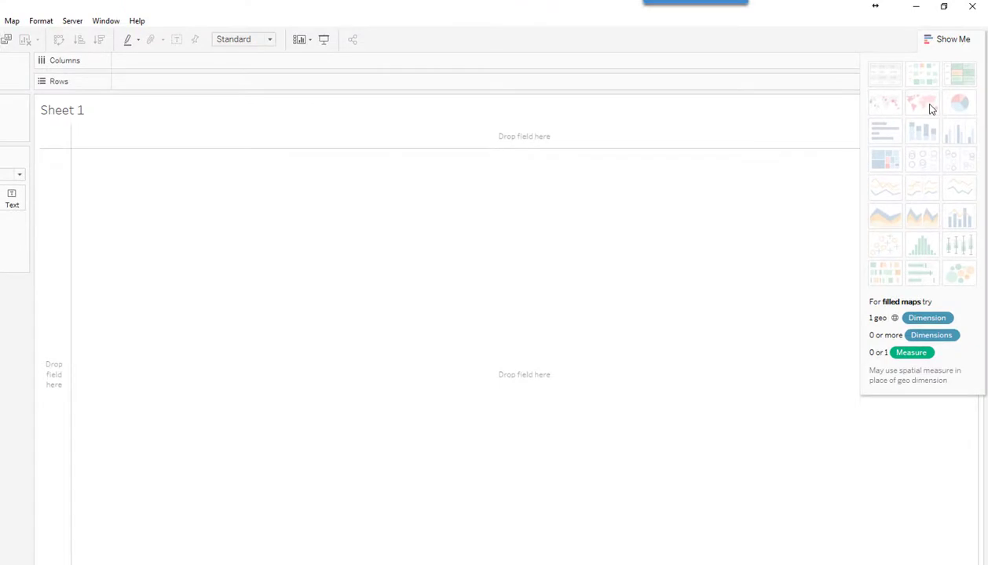
{"action": "left_click", "coordinate": [137, 22]}
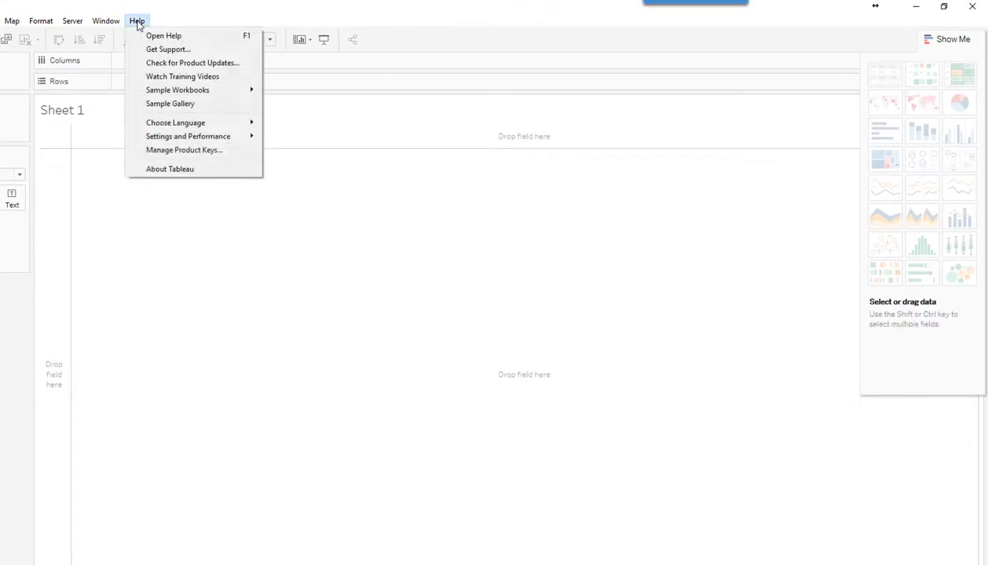
{"action": "left_click", "coordinate": [149, 169]}
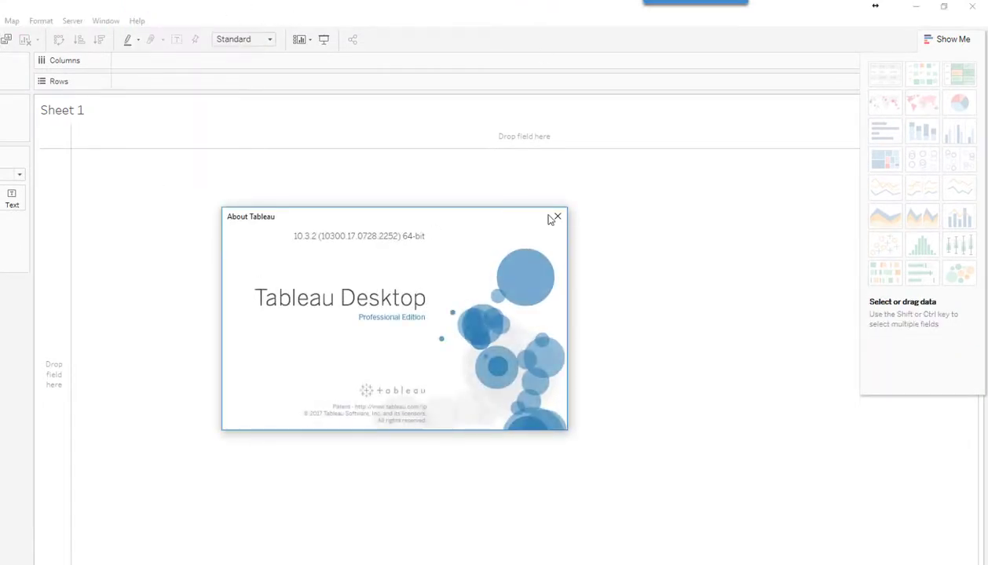
{"action": "left_click", "coordinate": [555, 217]}
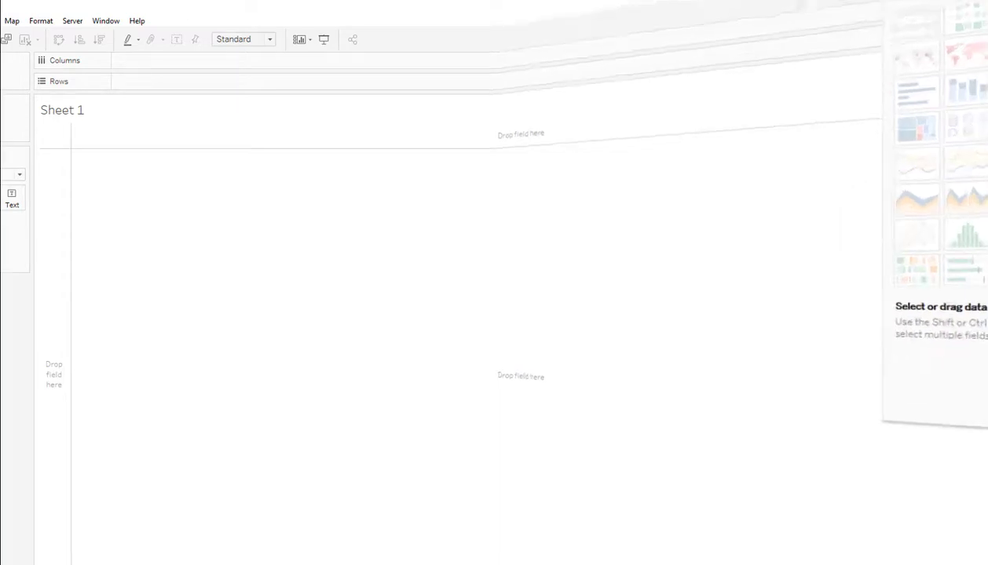
Step: Place Number of Records on Rows twice, setting both pills to Attribute
{"action": "left_click", "coordinate": [44, 497]}
{"action": "left_click_drag", "start_coordinate": [38, 502], "coordinate": [275, 77]}
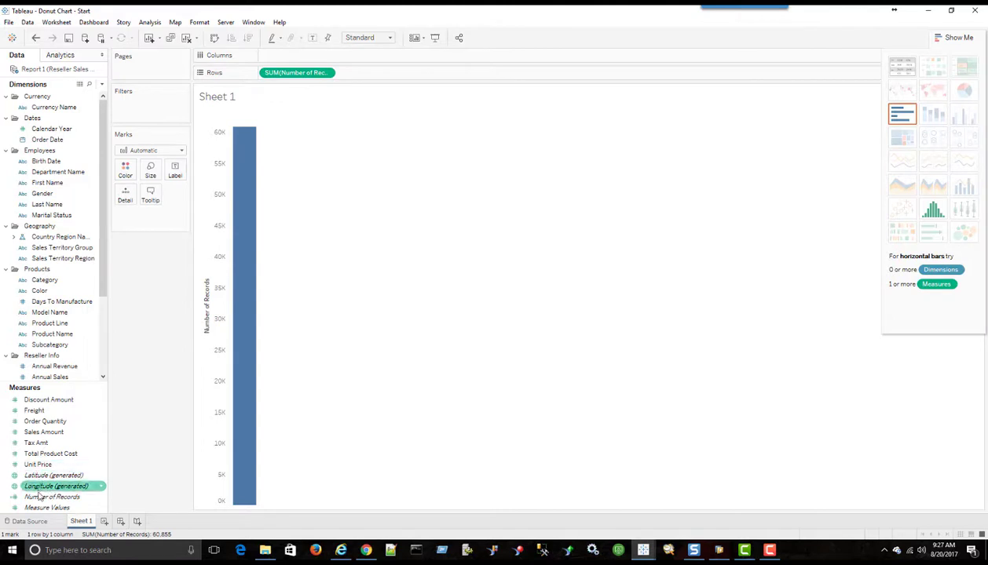
{"action": "left_click_drag", "start_coordinate": [43, 497], "coordinate": [358, 74]}
{"action": "left_click", "coordinate": [327, 73]}
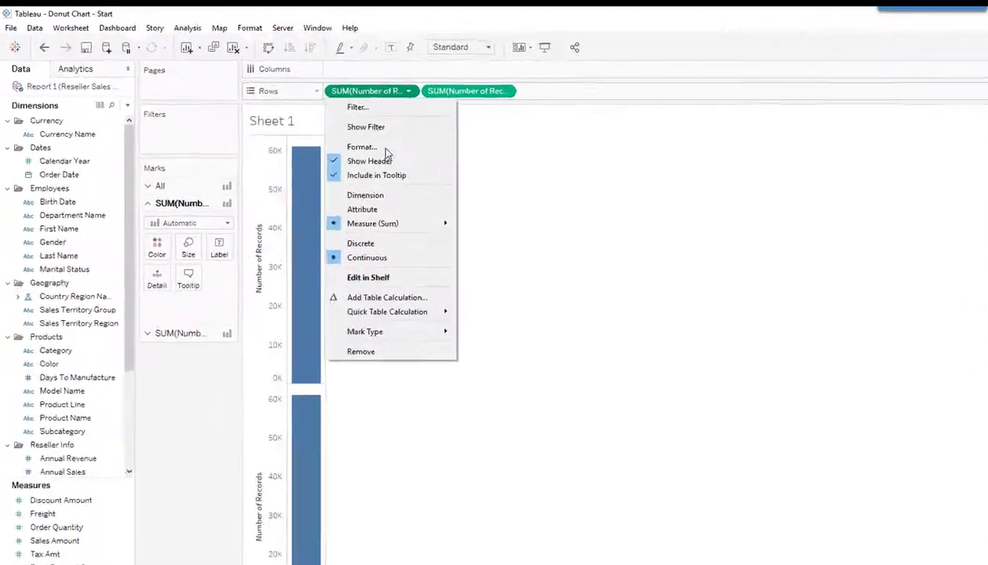
{"action": "left_click", "coordinate": [375, 208]}
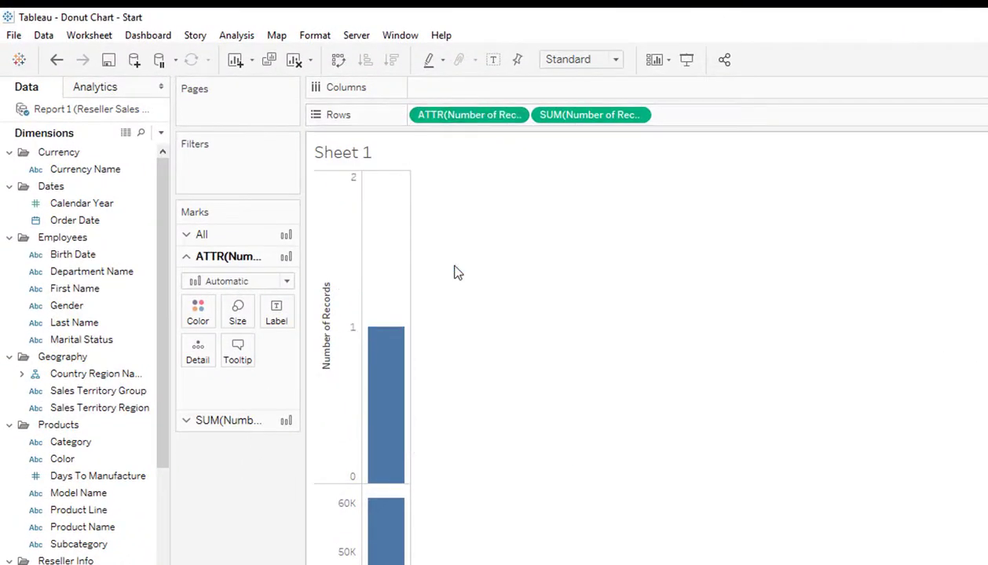
{"action": "left_click", "coordinate": [636, 116]}
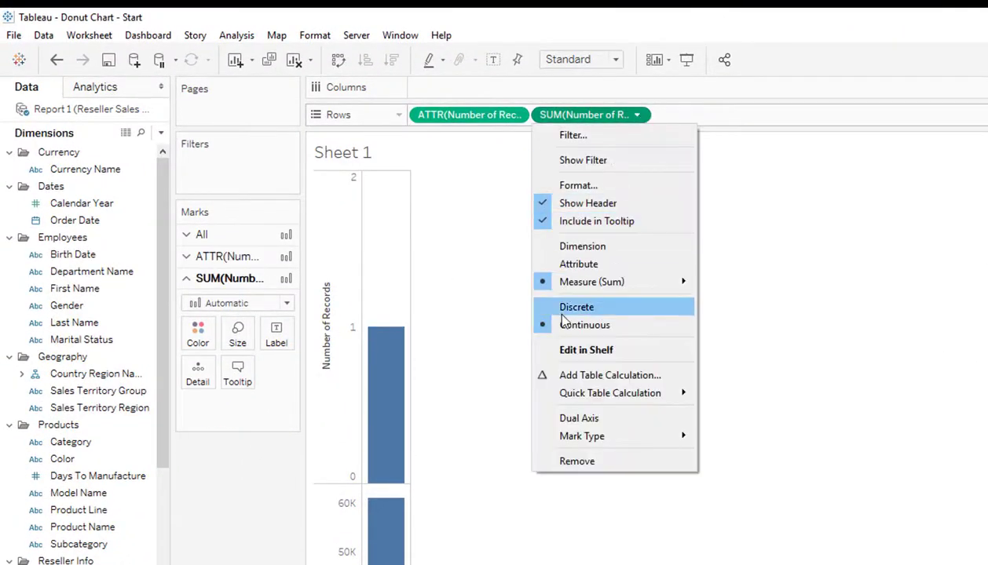
{"action": "left_click", "coordinate": [632, 264]}
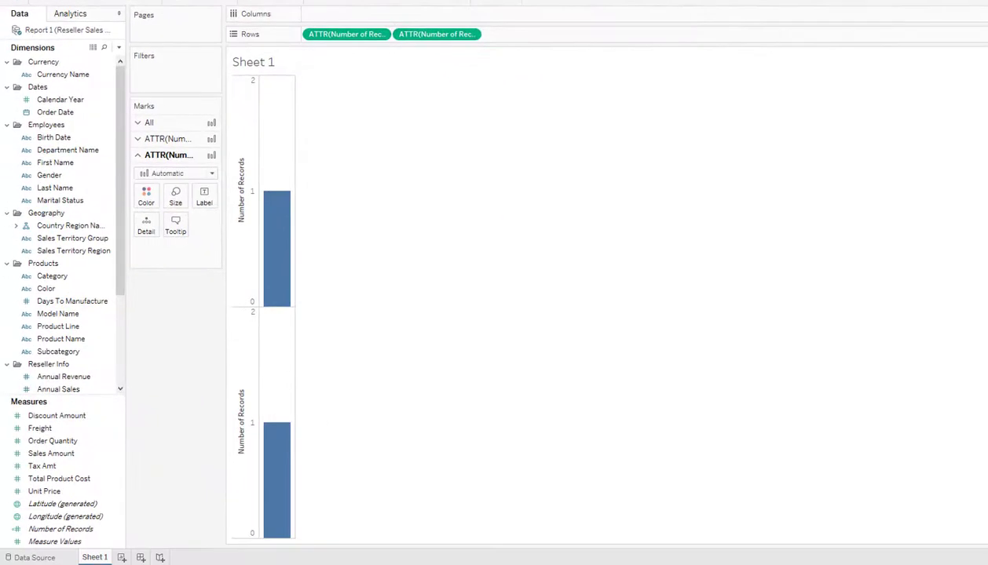
Step: Set the mark type to Pie on the All marks card for both panes
{"action": "left_click", "coordinate": [138, 124]}
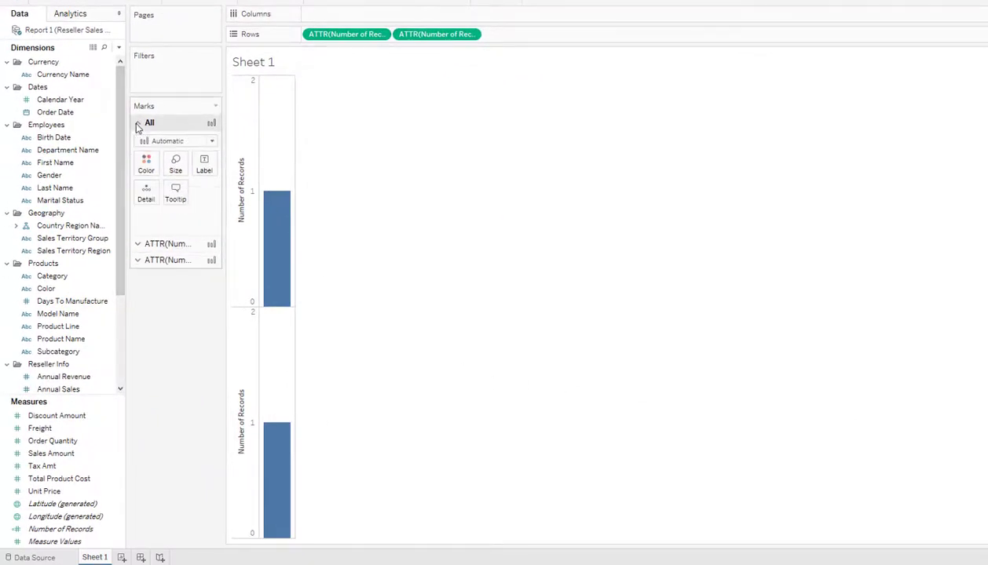
{"action": "left_click", "coordinate": [209, 141]}
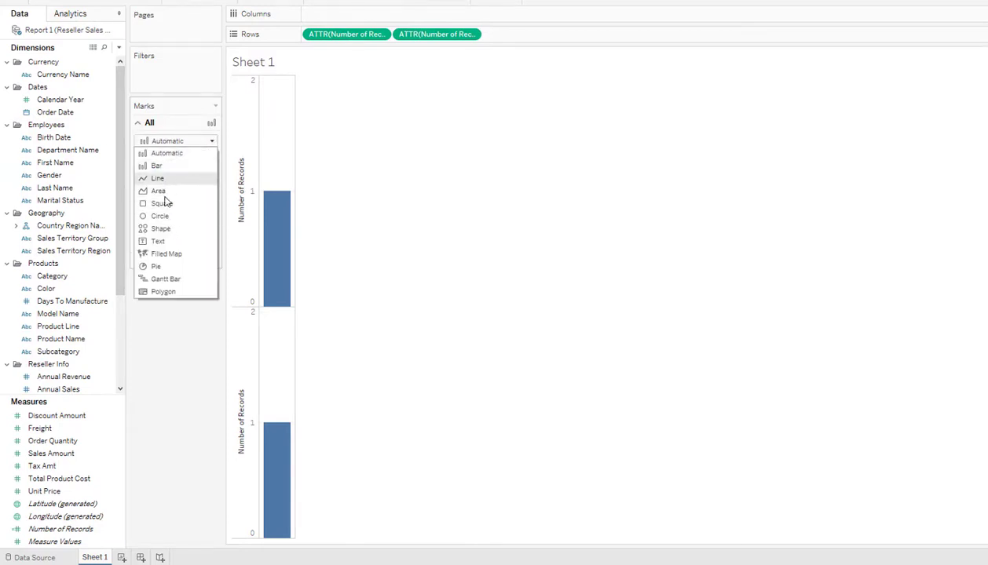
{"action": "key", "text": "Escape"}
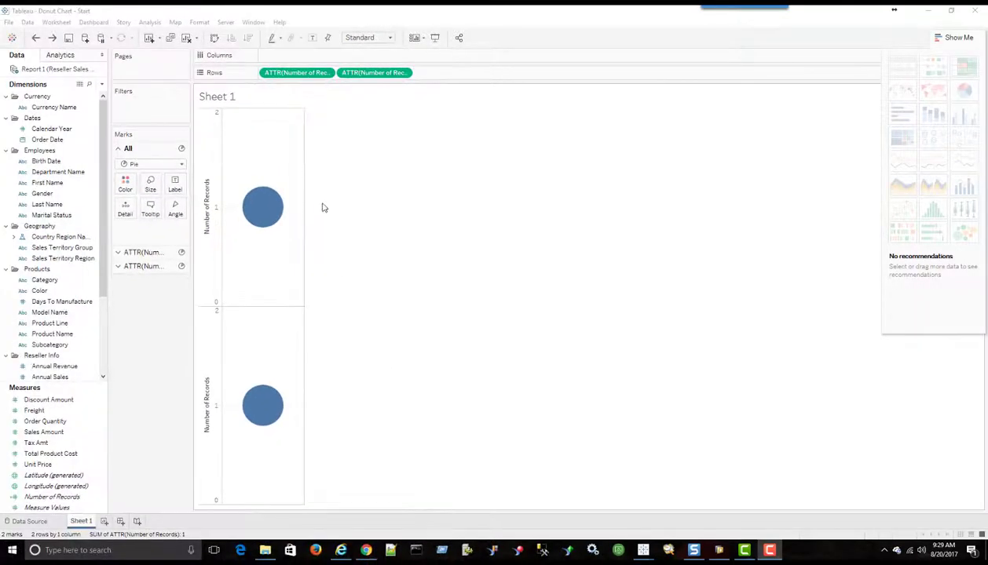
Step: Widen the pane and colour the top pie by Category: Accessories, Bikes, Clothing, Components
{"action": "left_click_drag", "start_coordinate": [305, 167], "coordinate": [431, 173]}
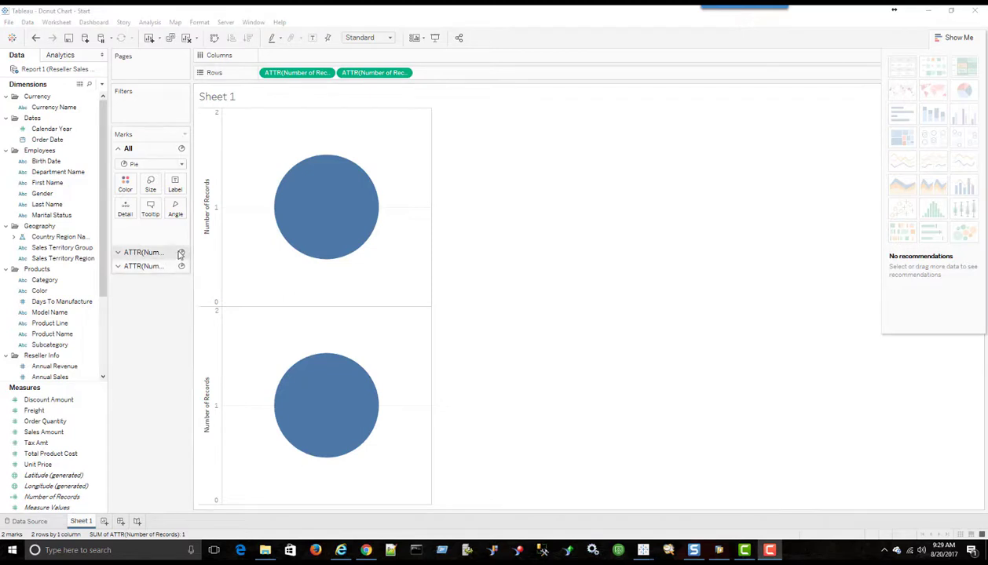
{"action": "left_click", "coordinate": [119, 252]}
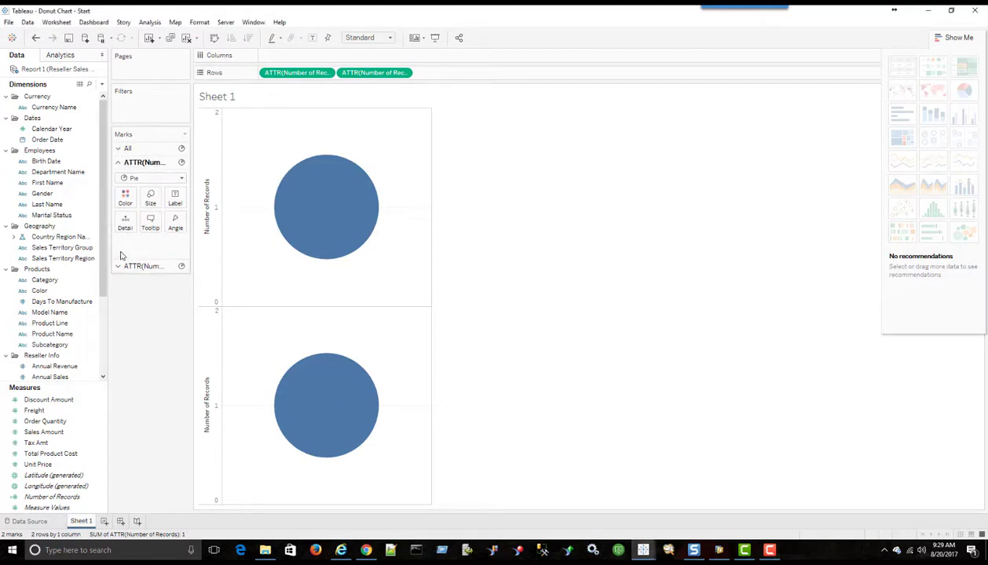
{"action": "left_click_drag", "start_coordinate": [45, 280], "coordinate": [125, 202]}
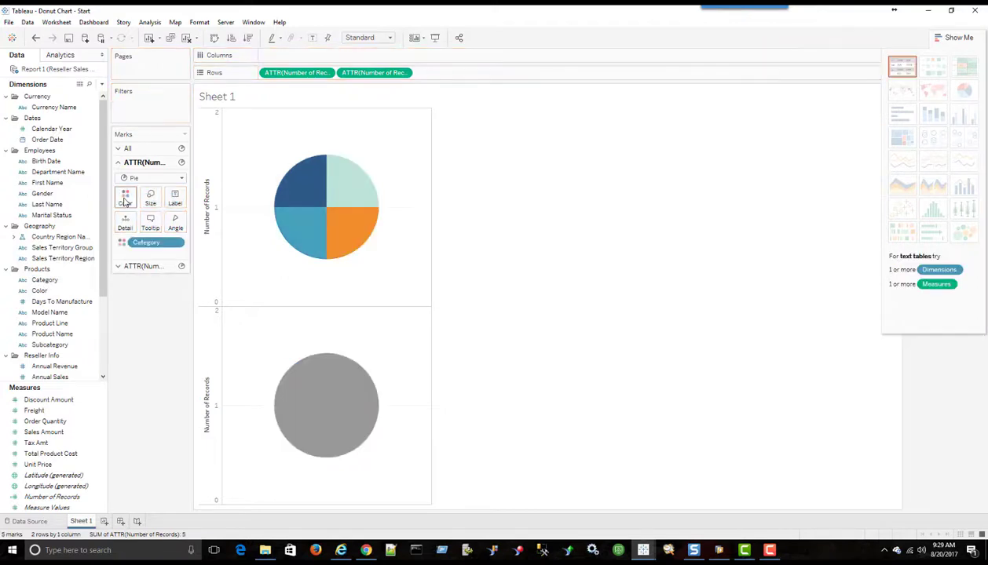
{"action": "mouse_move", "coordinate": [294, 206]}
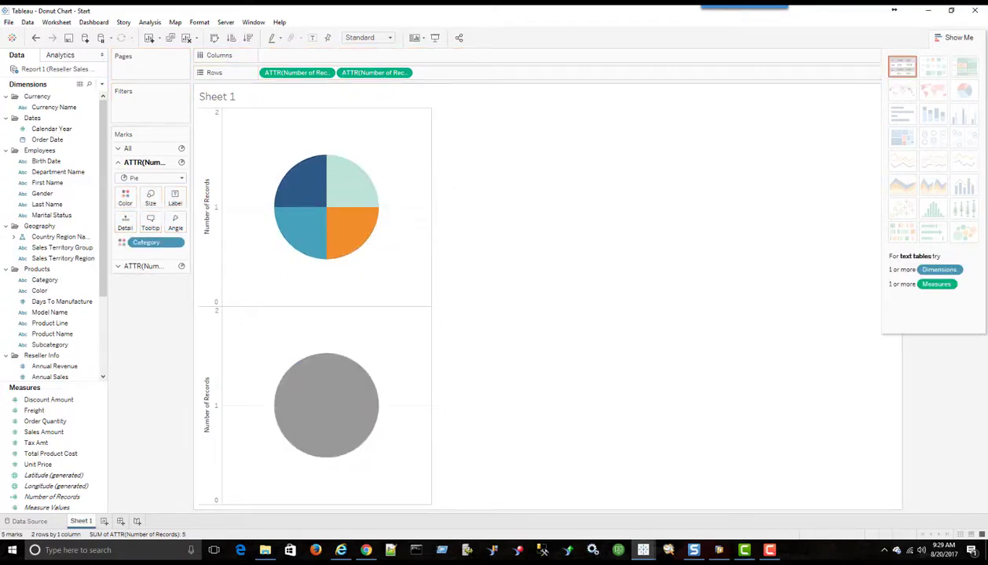
{"action": "left_click", "coordinate": [955, 37]}
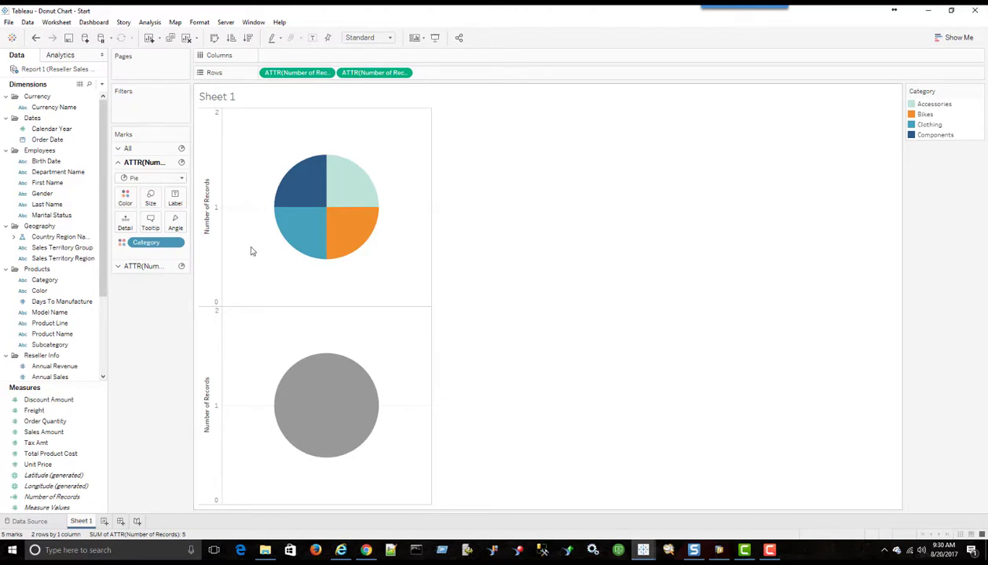
Step: Put Sales Amount on Angle for the top pie and remove Number of Records from its tooltip
{"action": "left_click", "coordinate": [67, 290]}
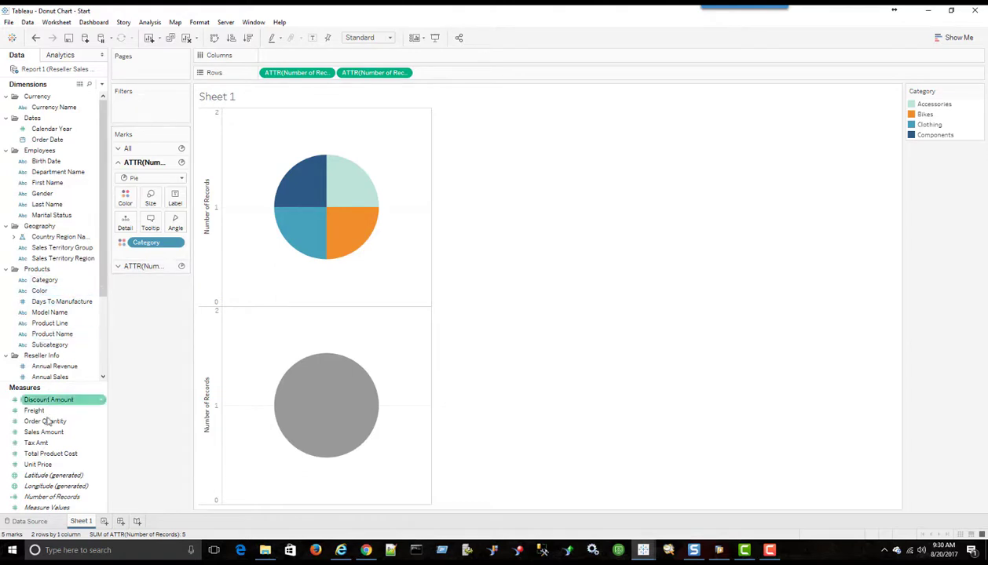
{"action": "left_click_drag", "start_coordinate": [44, 432], "coordinate": [143, 190]}
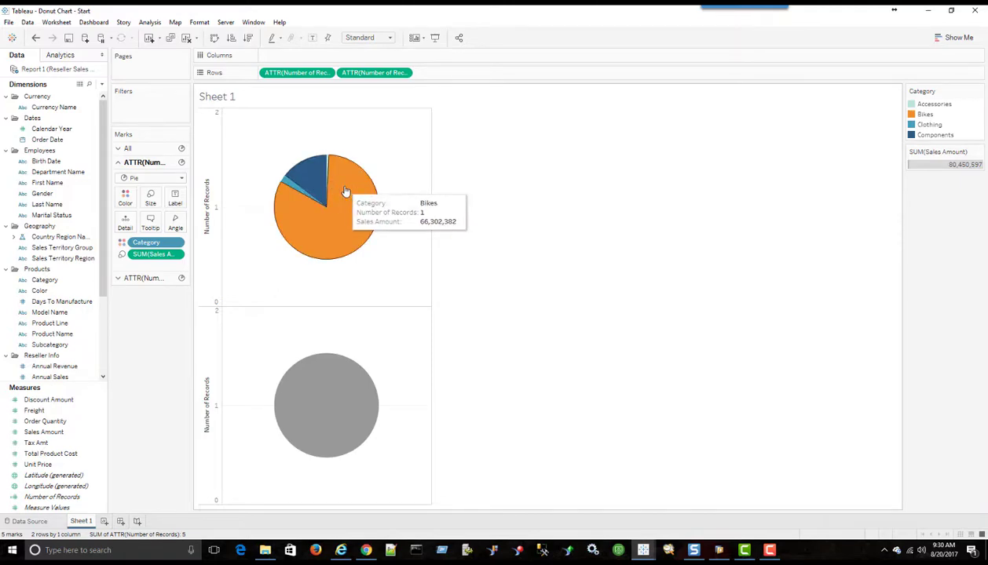
{"action": "left_click", "coordinate": [150, 219]}
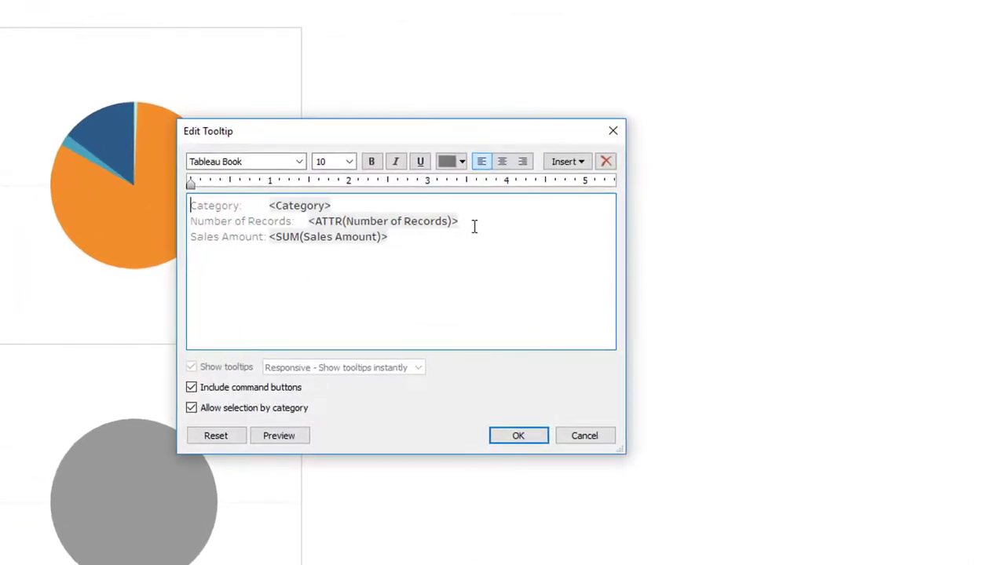
{"action": "left_click_drag", "start_coordinate": [474, 226], "coordinate": [174, 222]}
{"action": "key", "text": "Delete"}
{"action": "key", "text": "Delete"}
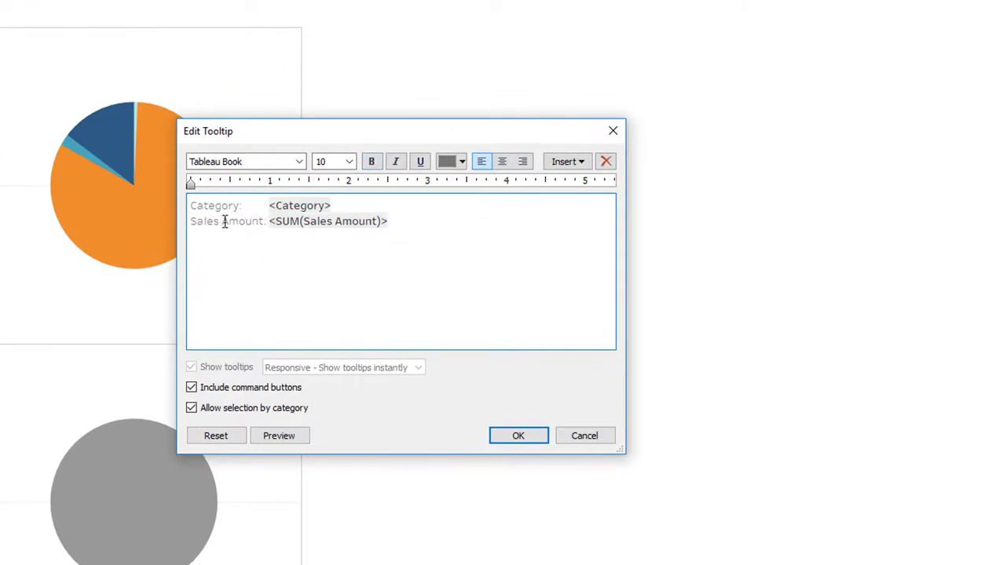
{"action": "left_click", "coordinate": [520, 436]}
{"action": "mouse_move", "coordinate": [171, 181]}
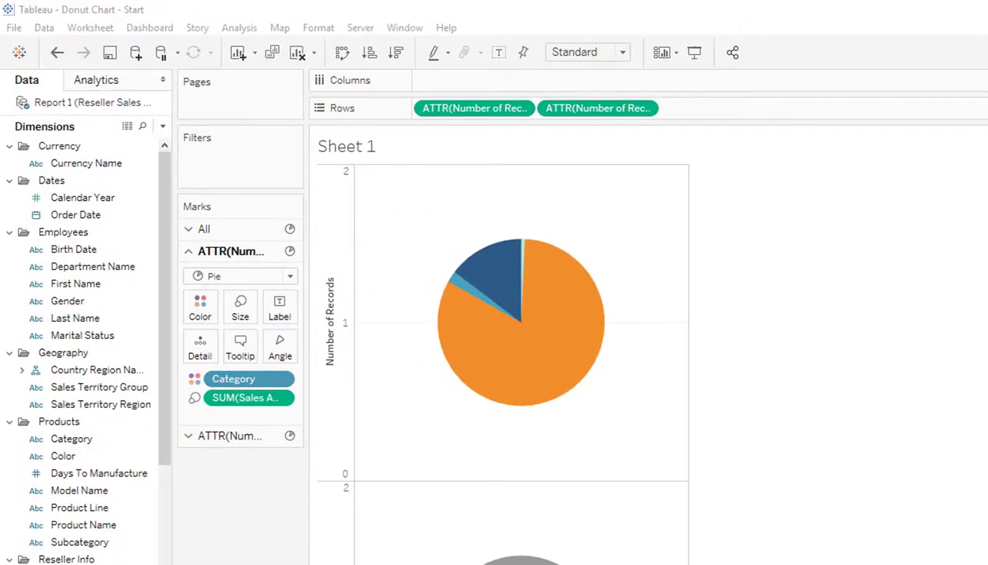
Step: Sort Category ascending by Sum of Sales Amount: Accessories, Clothing, Components, Bikes
{"action": "mouse_move", "coordinate": [534, 376]}
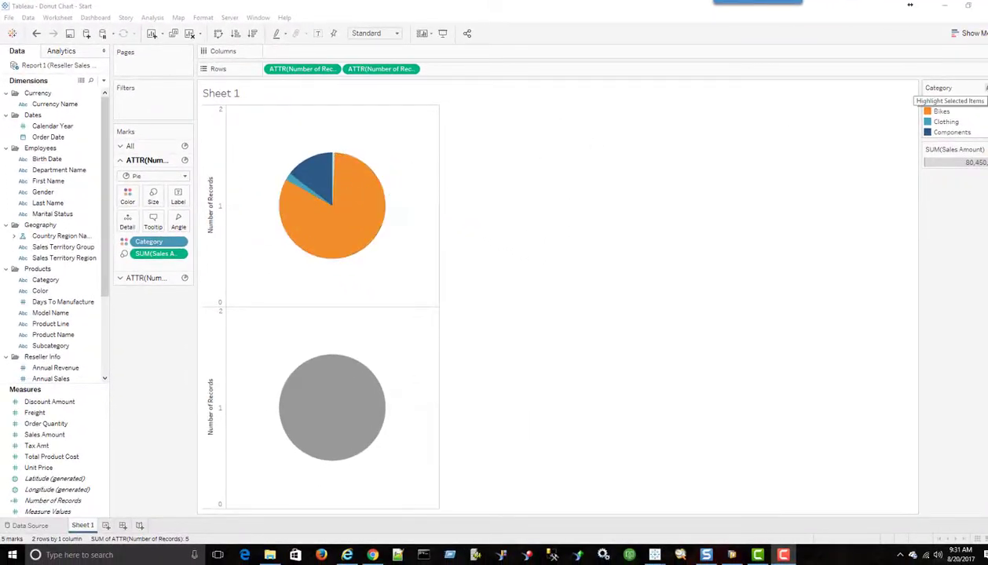
{"action": "left_click", "coordinate": [979, 88]}
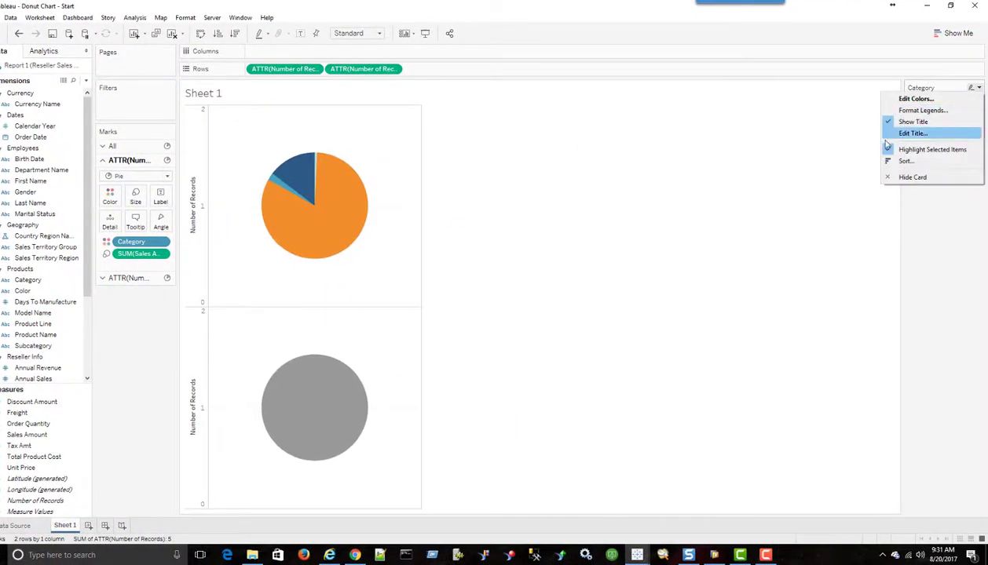
{"action": "left_click", "coordinate": [878, 158]}
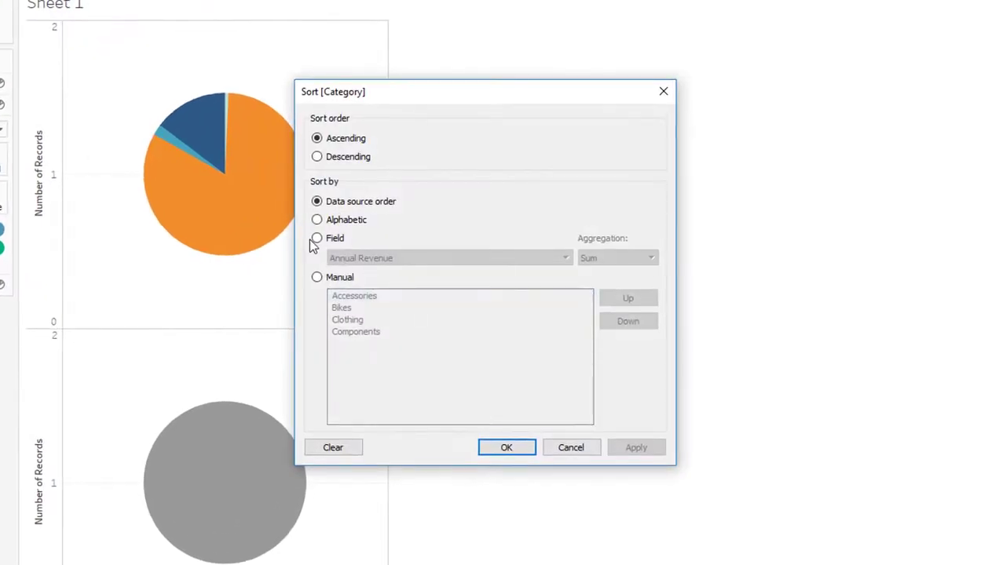
{"action": "left_click", "coordinate": [316, 238]}
{"action": "left_click", "coordinate": [559, 257]}
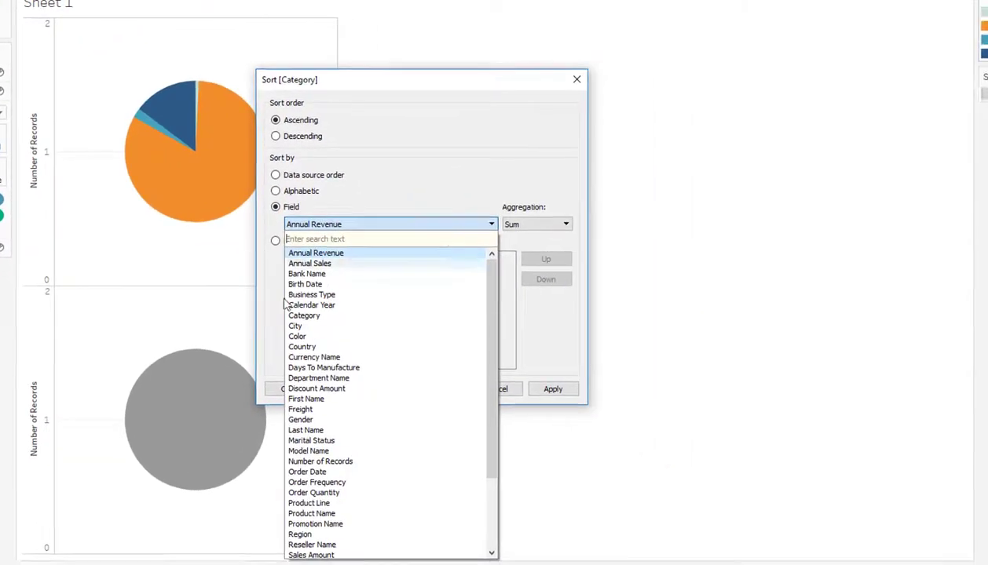
{"action": "left_click", "coordinate": [326, 556]}
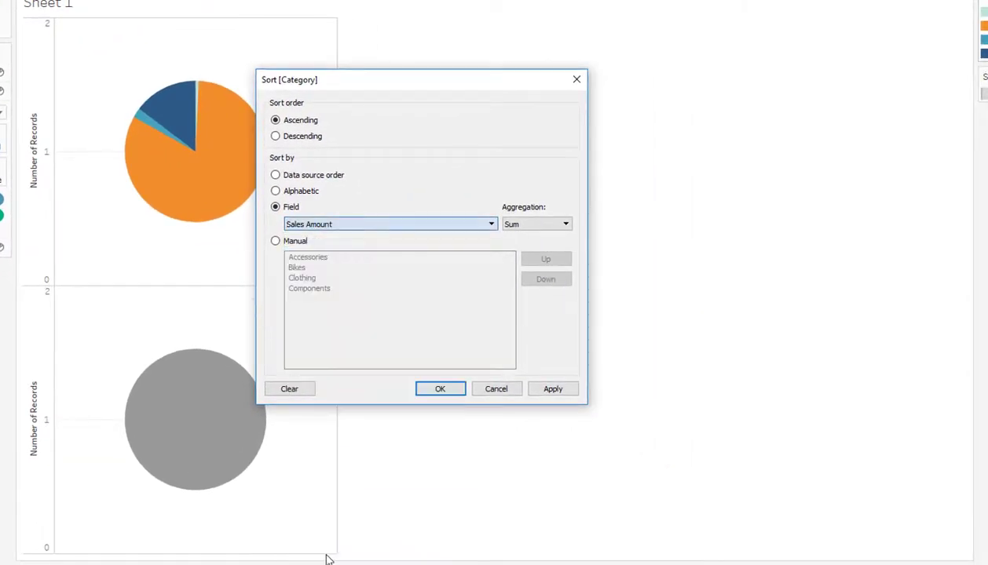
{"action": "left_click", "coordinate": [553, 392]}
{"action": "left_click", "coordinate": [459, 393]}
{"action": "mouse_move", "coordinate": [166, 146]}
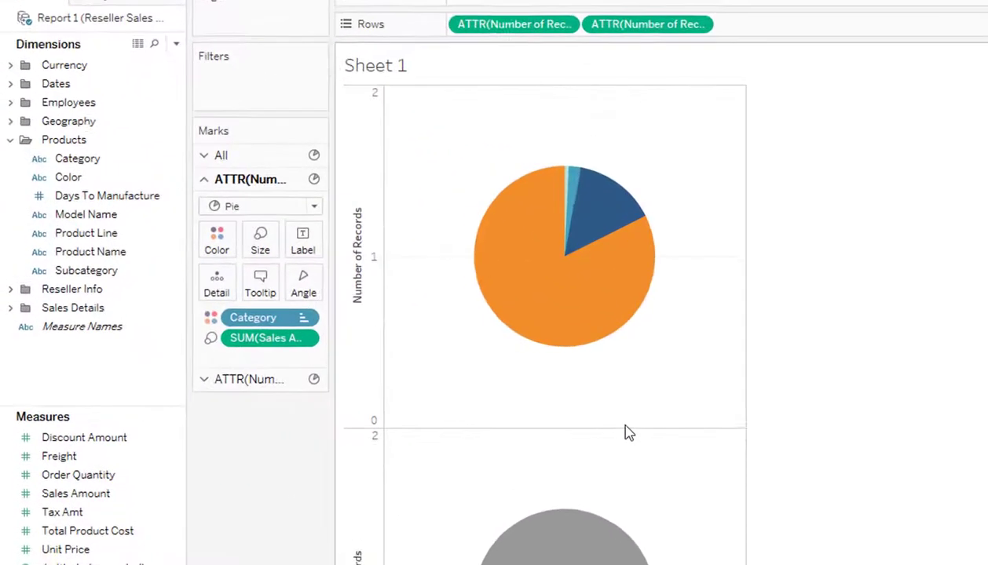
Step: Label the top pie's slices with Category and Sales Amount, and increase the mark size
{"action": "left_click_drag", "start_coordinate": [76, 162], "coordinate": [314, 255]}
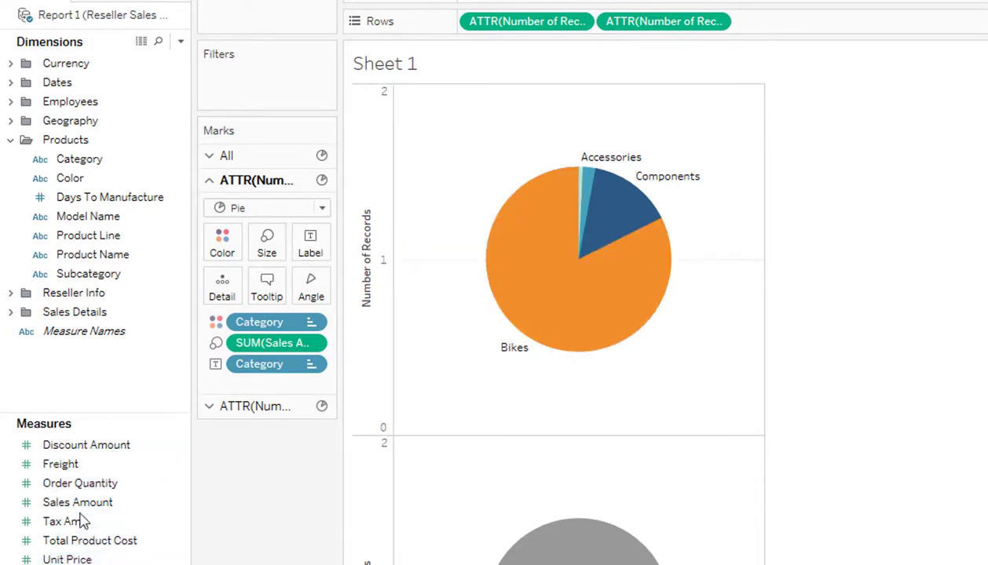
{"action": "left_click_drag", "start_coordinate": [78, 503], "coordinate": [317, 247]}
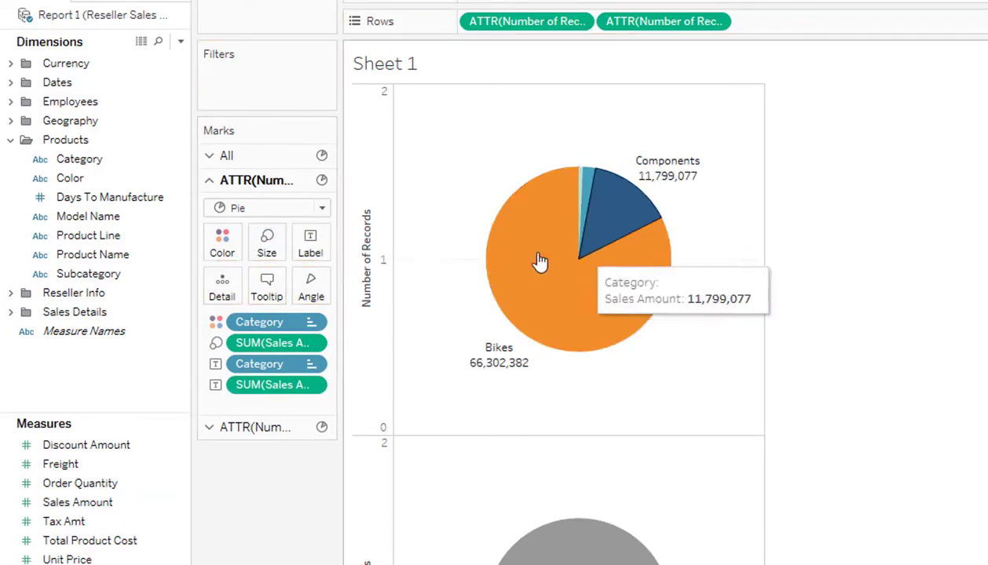
{"action": "mouse_move", "coordinate": [659, 185]}
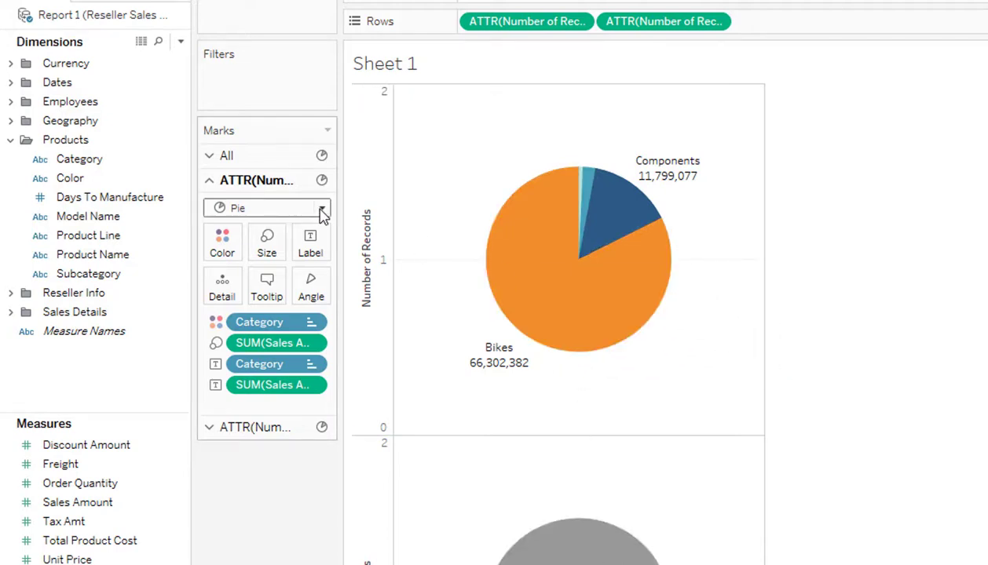
{"action": "left_click", "coordinate": [267, 244]}
{"action": "left_click_drag", "start_coordinate": [296, 280], "coordinate": [318, 303]}
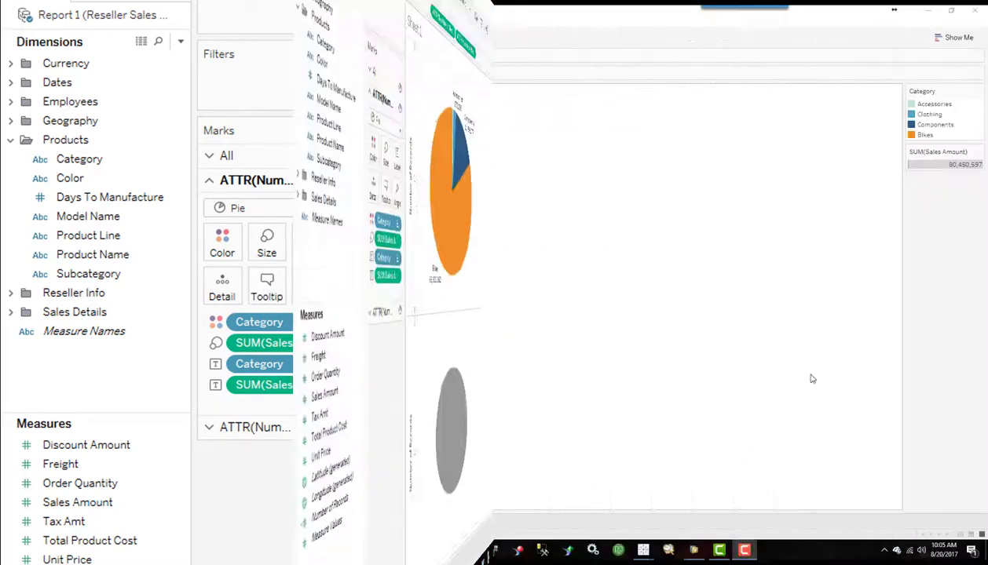
Step: Change the lower Number of Records pie's colour to white
{"action": "left_click", "coordinate": [338, 379]}
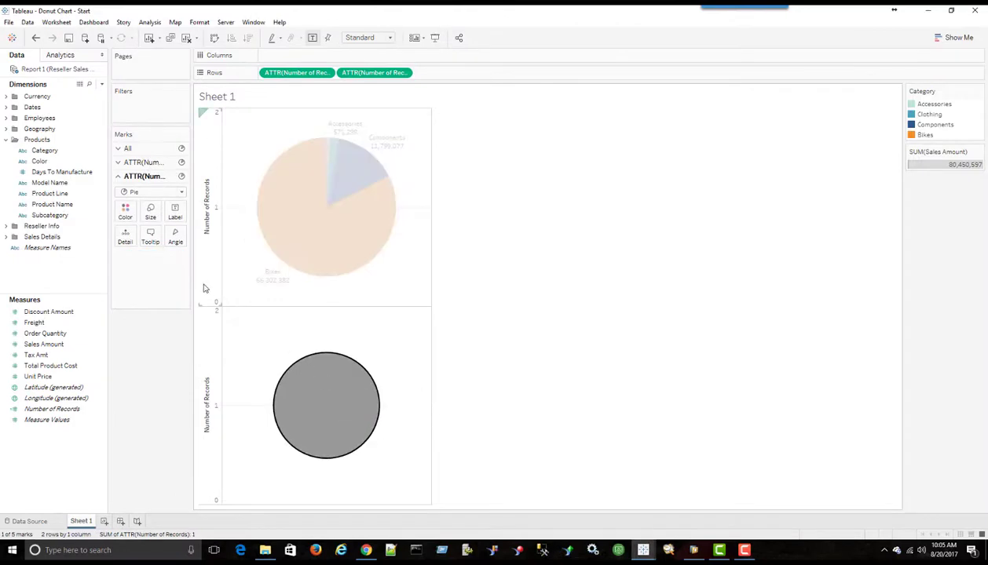
{"action": "left_click", "coordinate": [128, 213]}
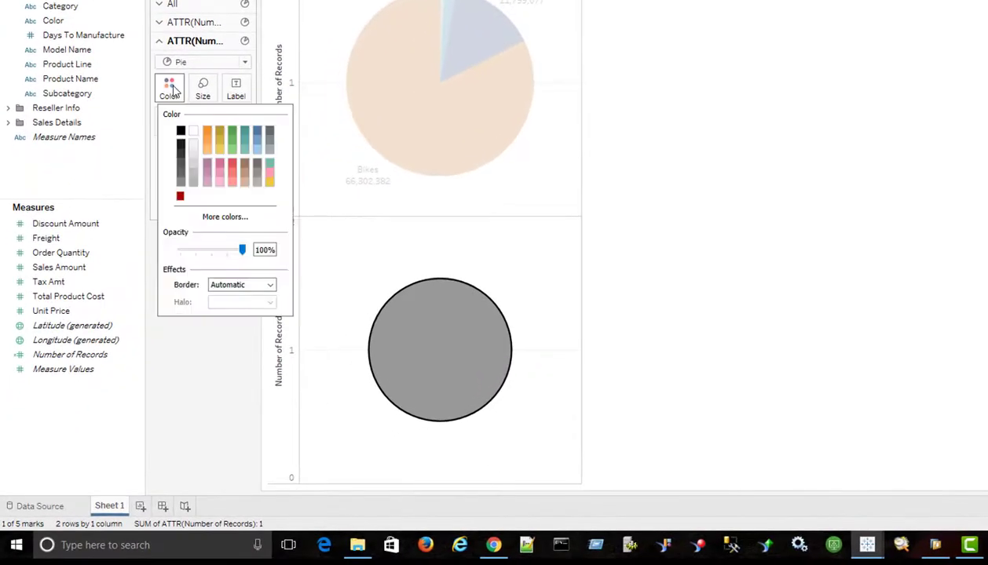
{"action": "left_click", "coordinate": [194, 132]}
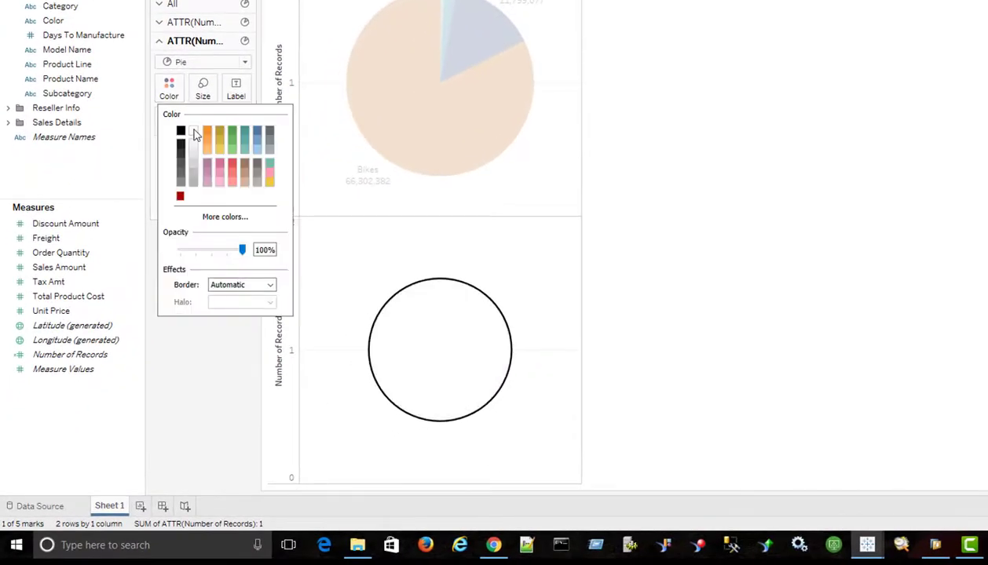
{"action": "left_click", "coordinate": [283, 118]}
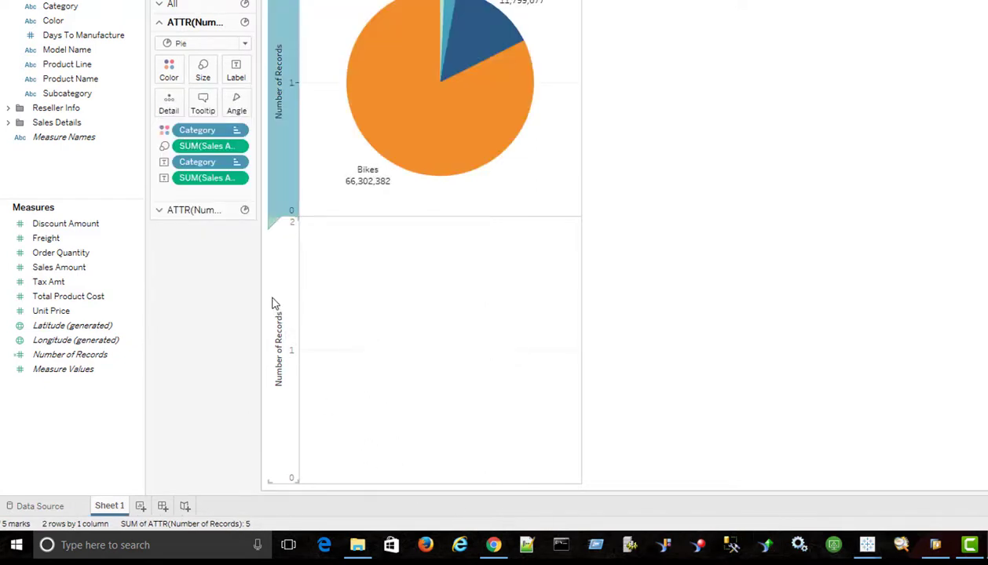
Step: Make the lower Number of Records a dual axis, forming the donut, and shorten the pane
{"action": "right_click", "coordinate": [274, 303]}
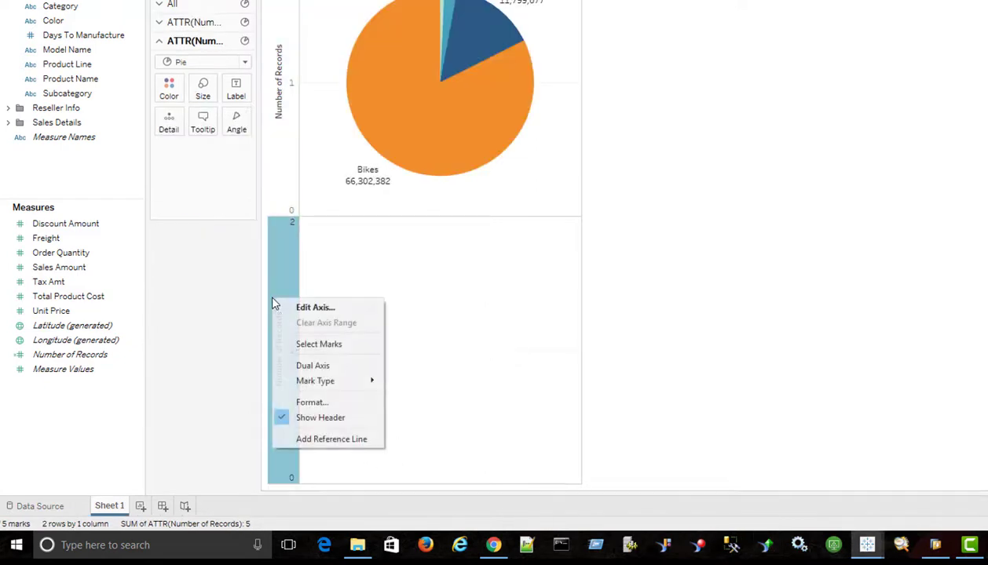
{"action": "left_click", "coordinate": [311, 366]}
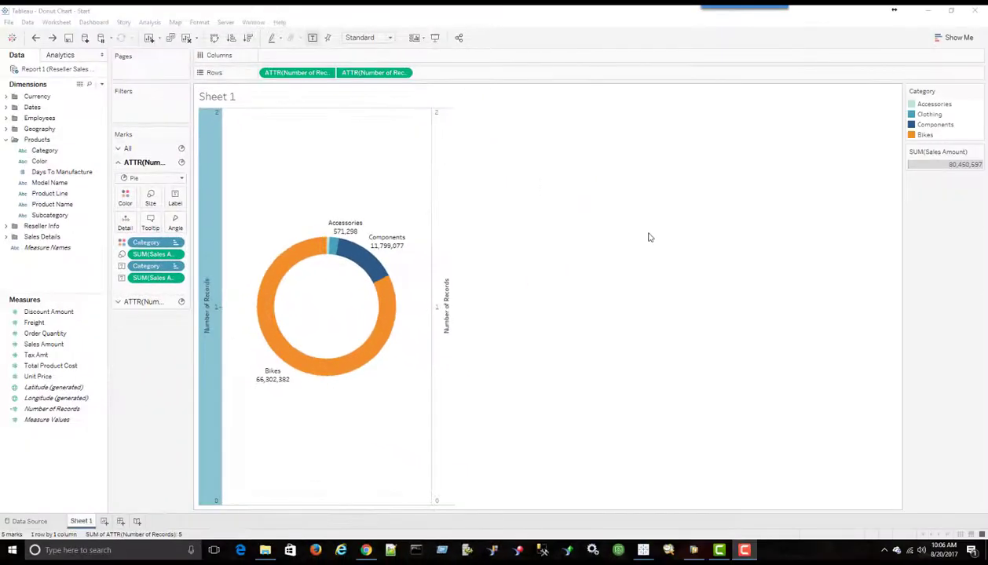
{"action": "left_click", "coordinate": [298, 510]}
{"action": "left_click_drag", "start_coordinate": [290, 343], "coordinate": [290, 315]}
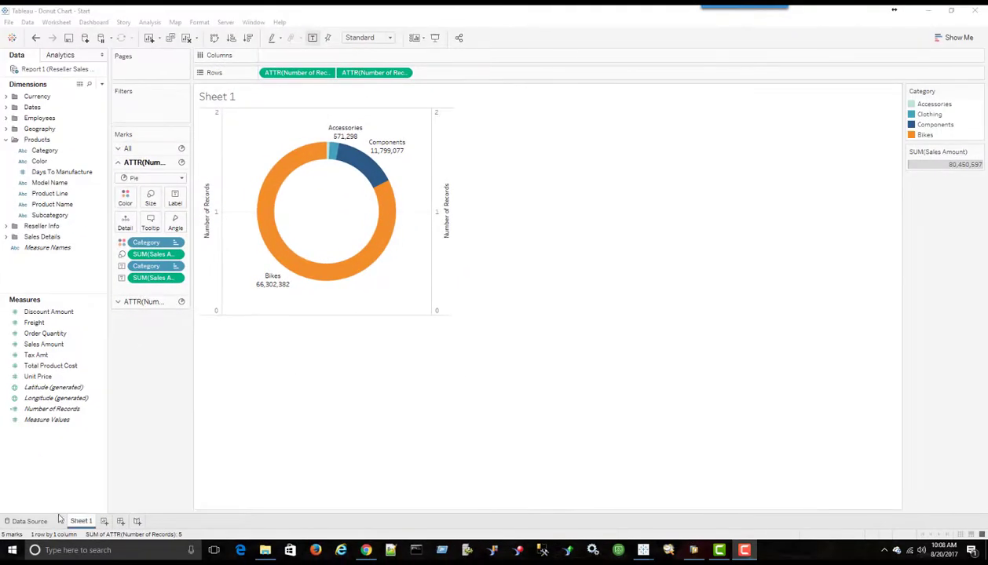
Step: Rename Sheet 1 to 'Category Sales'
{"action": "double_click", "coordinate": [87, 523]}
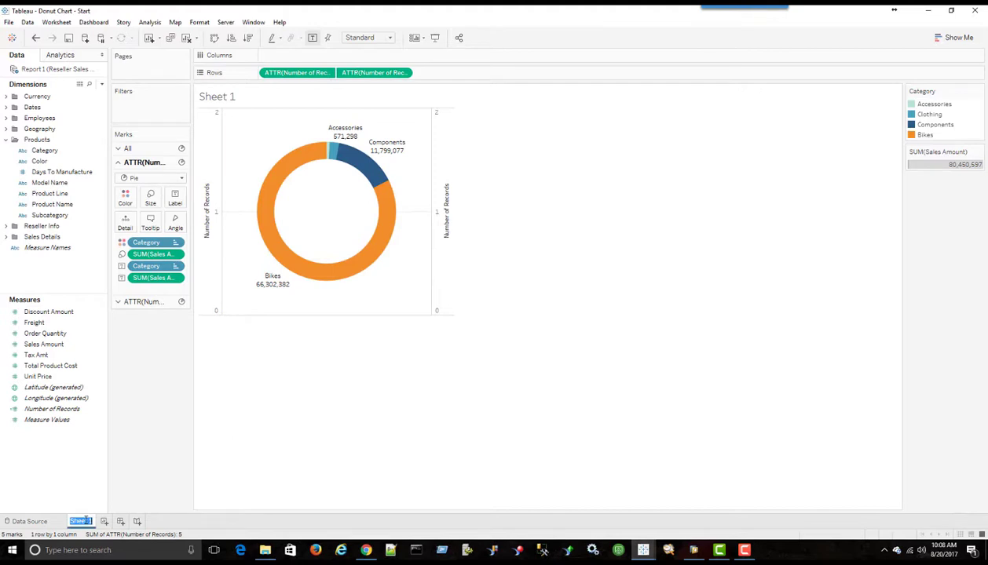
{"action": "type", "text": "Category Sales"}
{"action": "key", "text": "Return"}
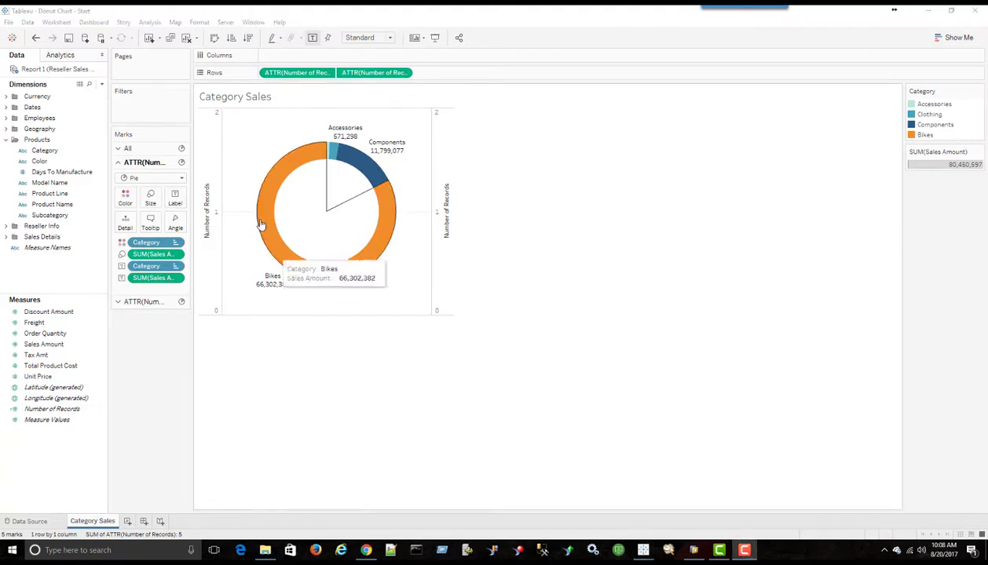
Step: Hide the Number of Records axis headers around the donut
{"action": "left_click", "coordinate": [208, 196]}
{"action": "right_click", "coordinate": [208, 196]}
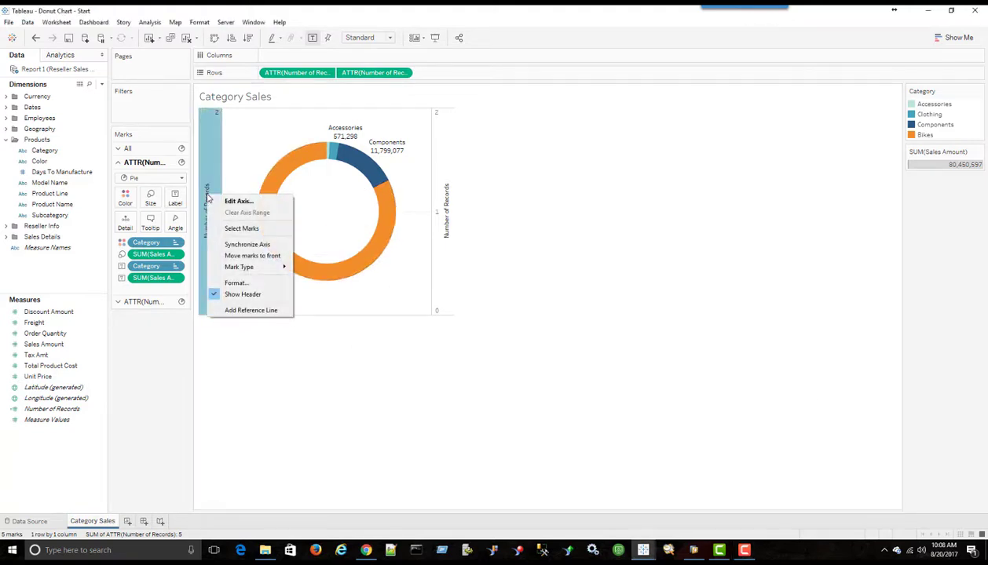
{"action": "left_click", "coordinate": [240, 292]}
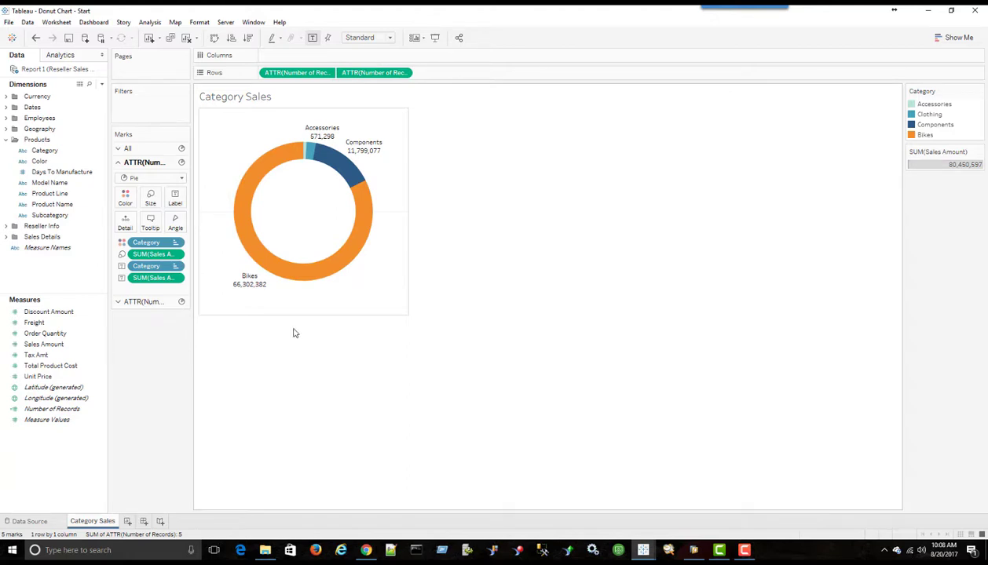
{"action": "mouse_move", "coordinate": [363, 150]}
{"action": "key", "text": "F10"}
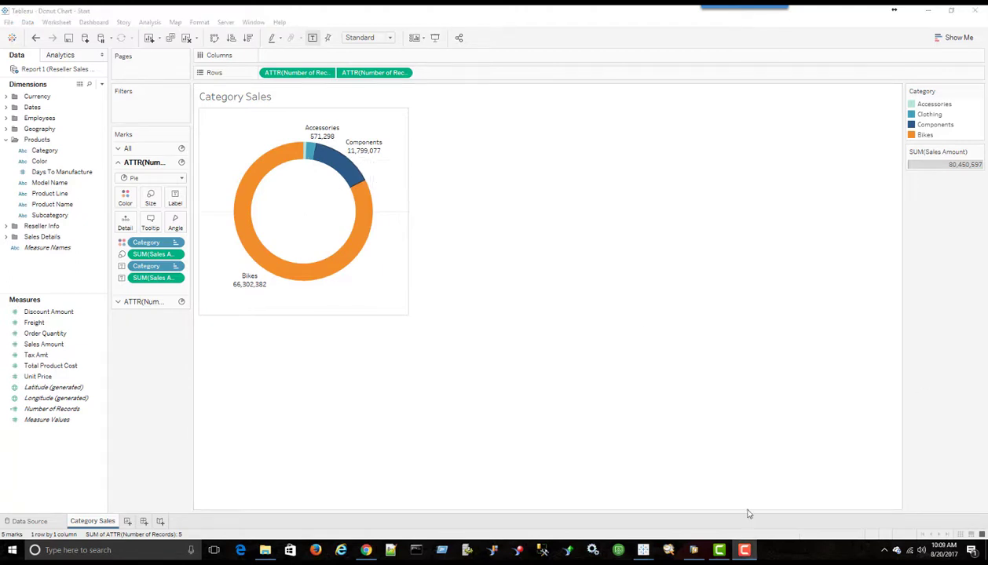
Step: Add a new worksheet named 'Sub-Category Sales by Year'
{"action": "left_click", "coordinate": [127, 522]}
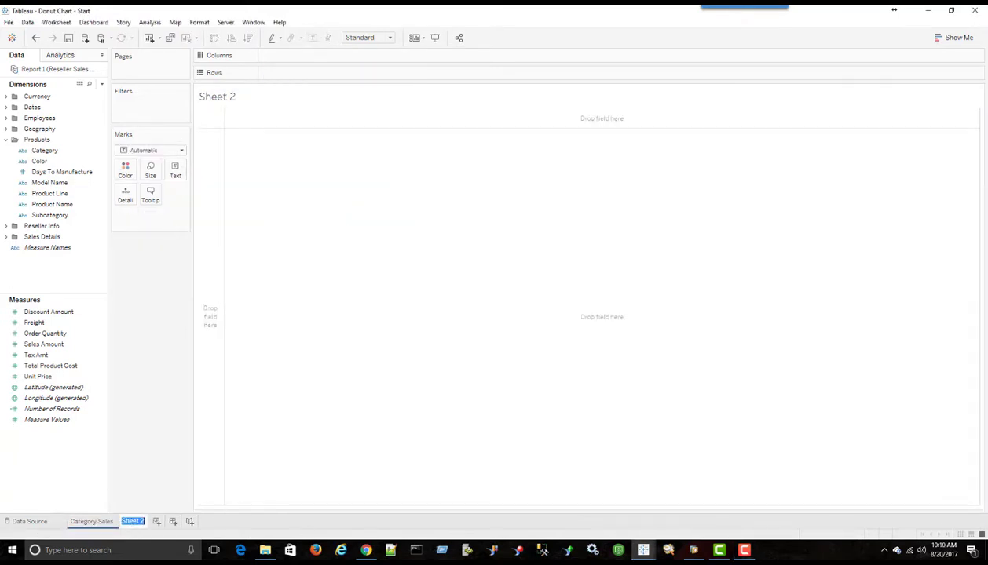
{"action": "type", "text": "Sub-Category Sales by Year"}
{"action": "key", "text": "Return"}
Step: Colour the Sub-Category Sales by Year sheet tab red
{"action": "right_click", "coordinate": [157, 523]}
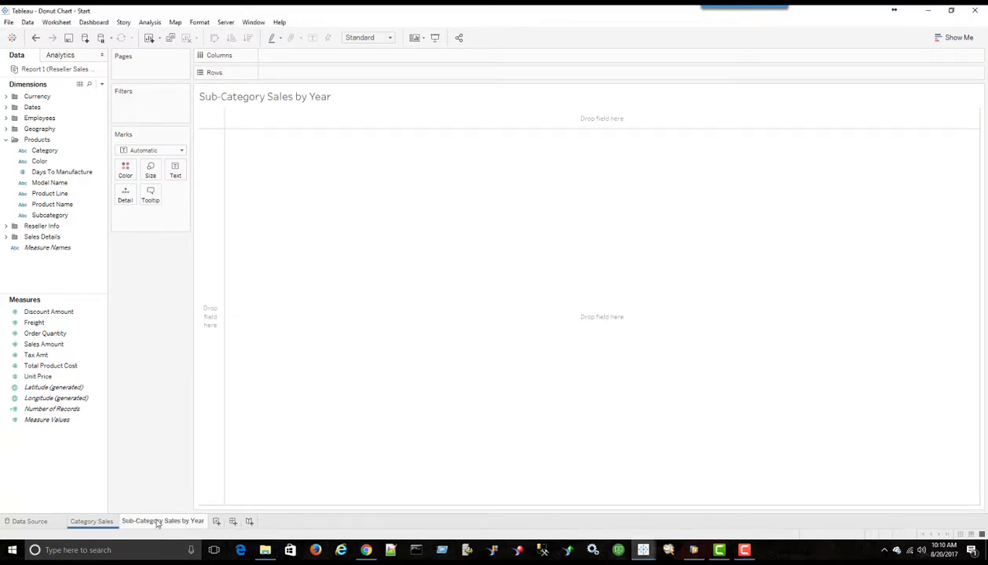
{"action": "mouse_move", "coordinate": [199, 512]}
{"action": "left_click", "coordinate": [275, 501]}
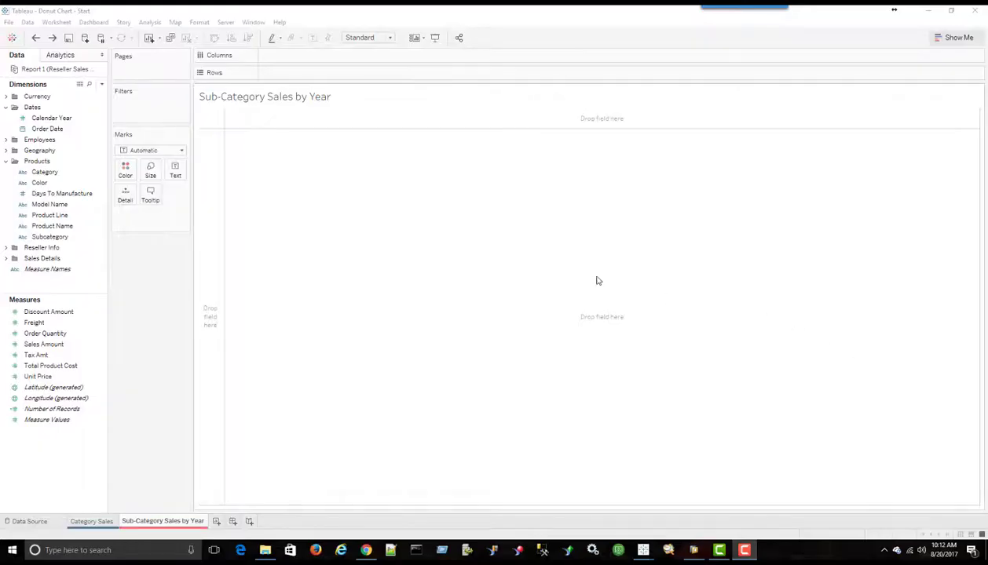
Step: Put Order Date on Columns and Subcategory and Sales Amount on Rows, with YEAR(Order Date) continuous
{"action": "left_click_drag", "start_coordinate": [47, 129], "coordinate": [283, 54]}
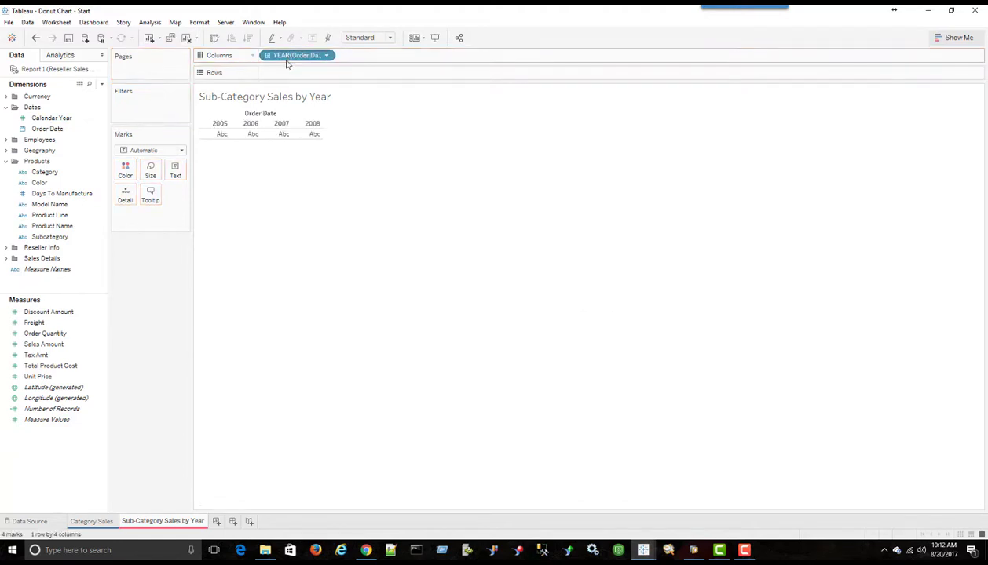
{"action": "left_click", "coordinate": [60, 237]}
{"action": "left_click_drag", "start_coordinate": [61, 238], "coordinate": [294, 76]}
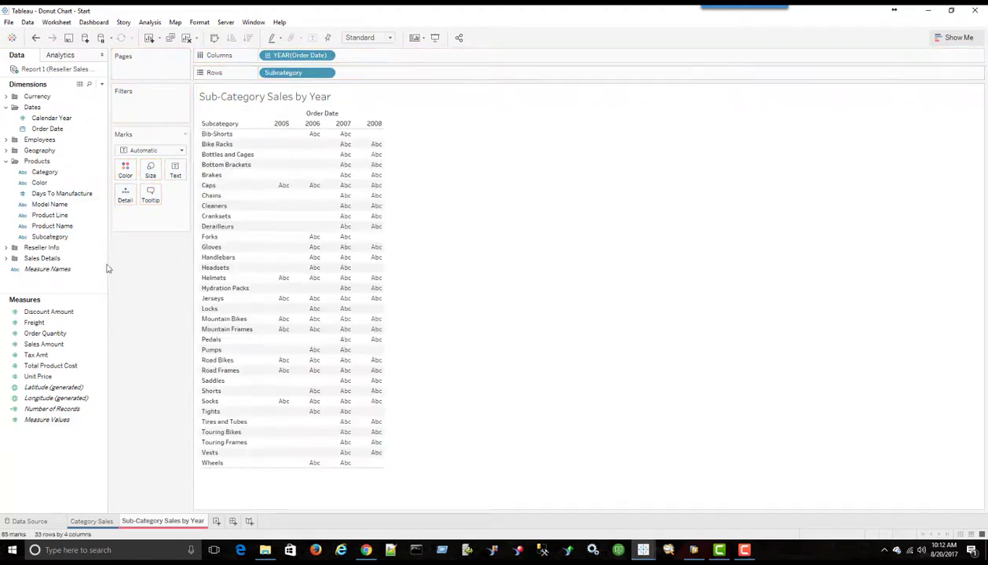
{"action": "left_click_drag", "start_coordinate": [44, 344], "coordinate": [386, 78]}
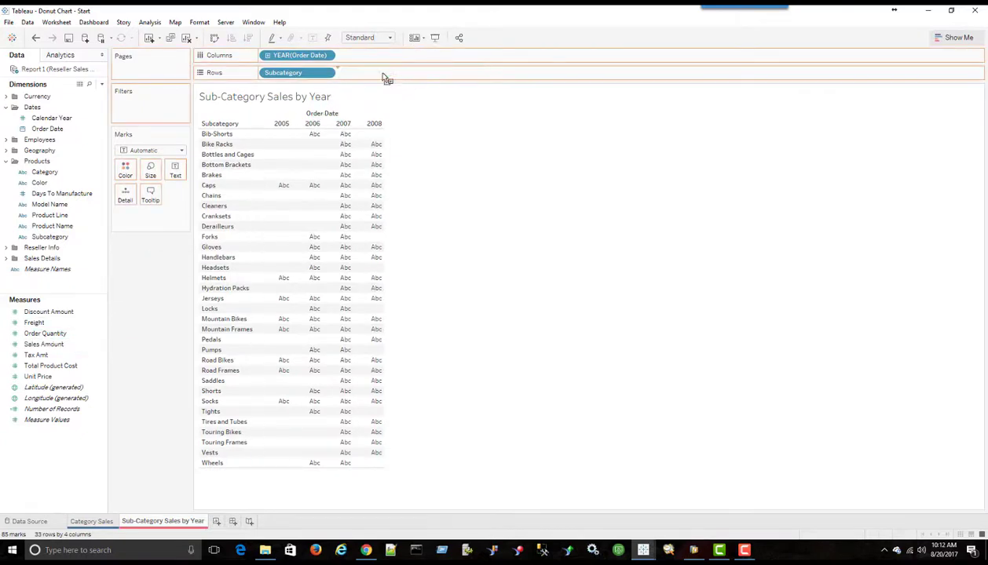
{"action": "left_click", "coordinate": [328, 59]}
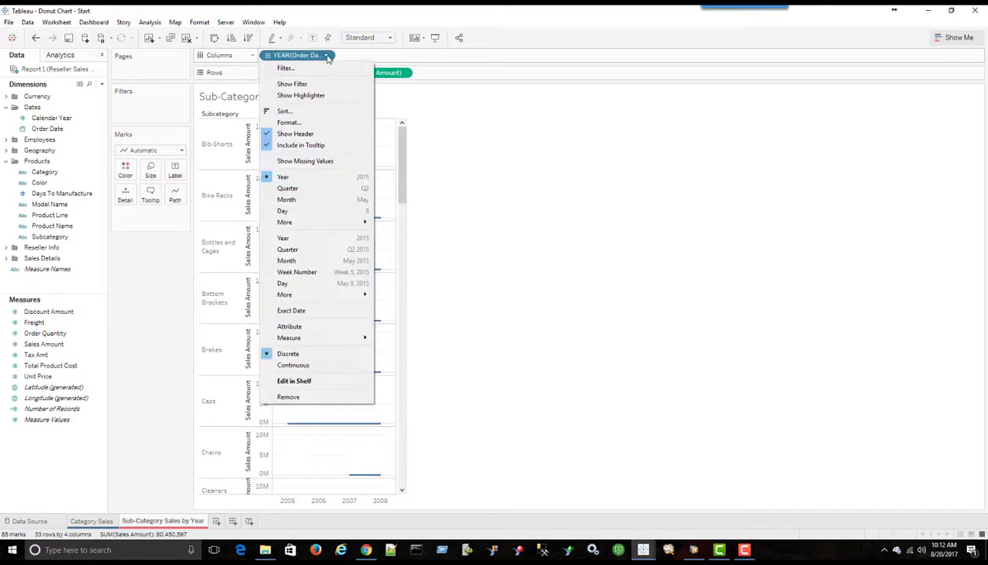
{"action": "left_click", "coordinate": [312, 369]}
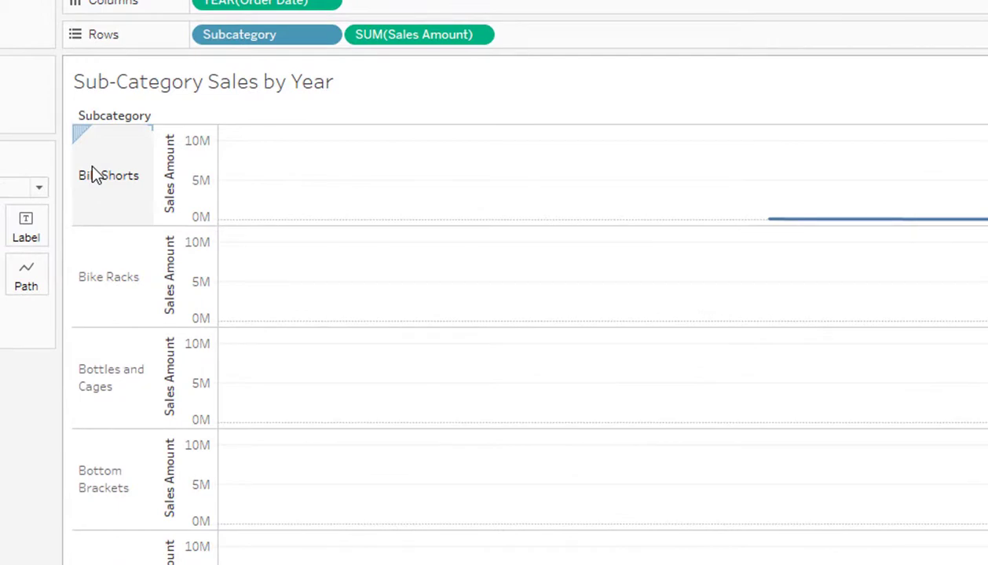
{"action": "mouse_move", "coordinate": [778, 227]}
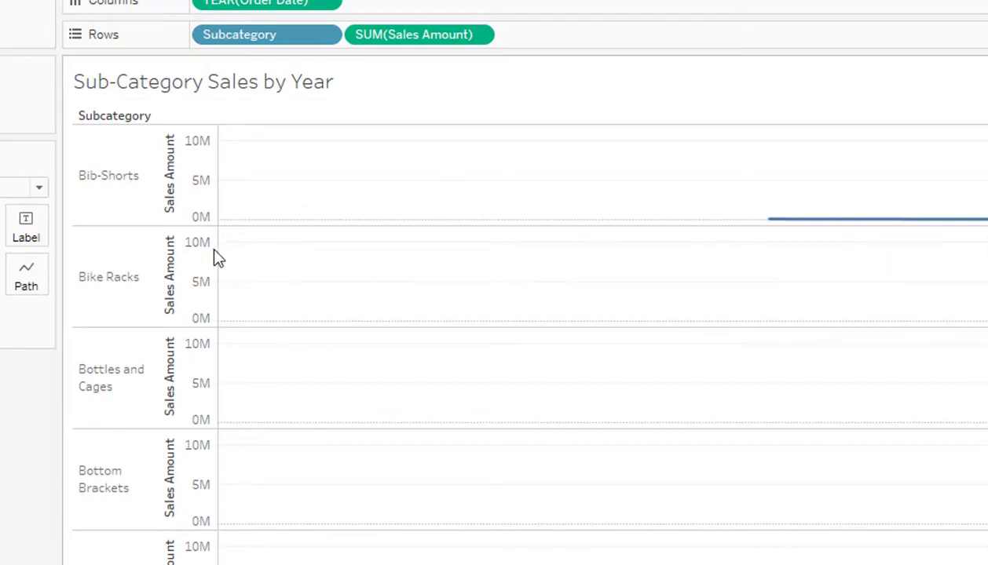
Step: Hide the Sales Amount axis headers and the Subcategory row field label
{"action": "right_click", "coordinate": [166, 182]}
{"action": "left_click", "coordinate": [181, 300]}
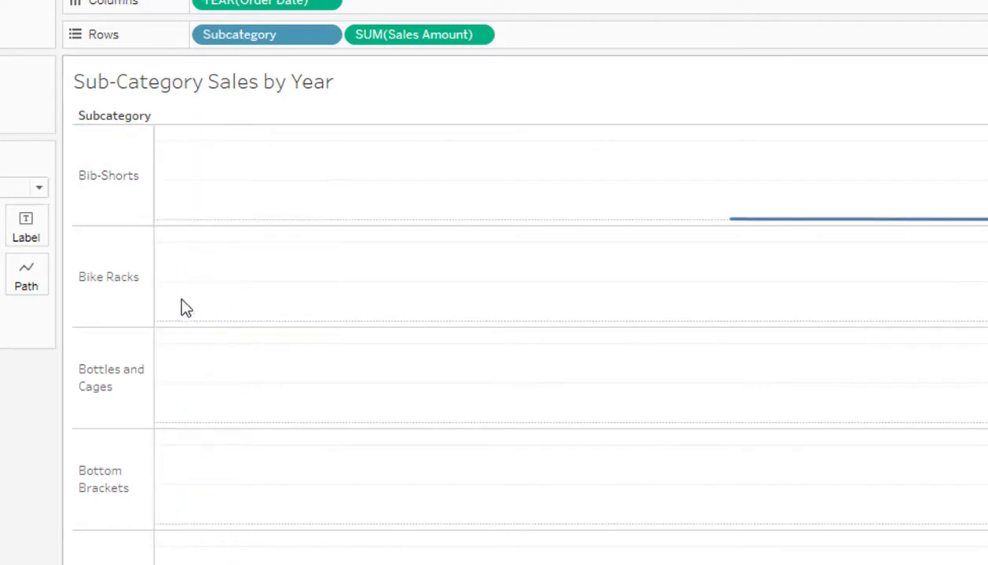
{"action": "right_click", "coordinate": [91, 125]}
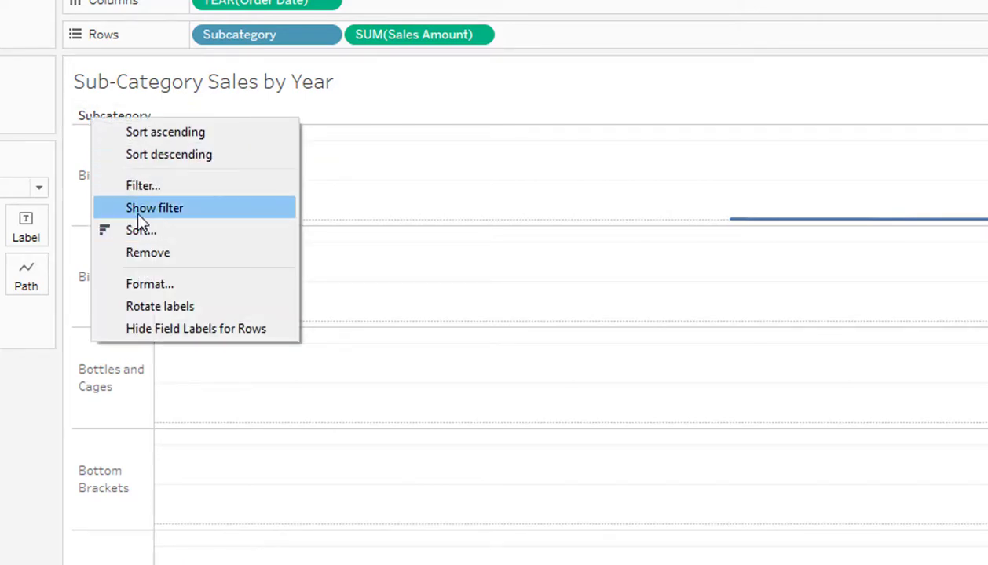
{"action": "left_click", "coordinate": [178, 328]}
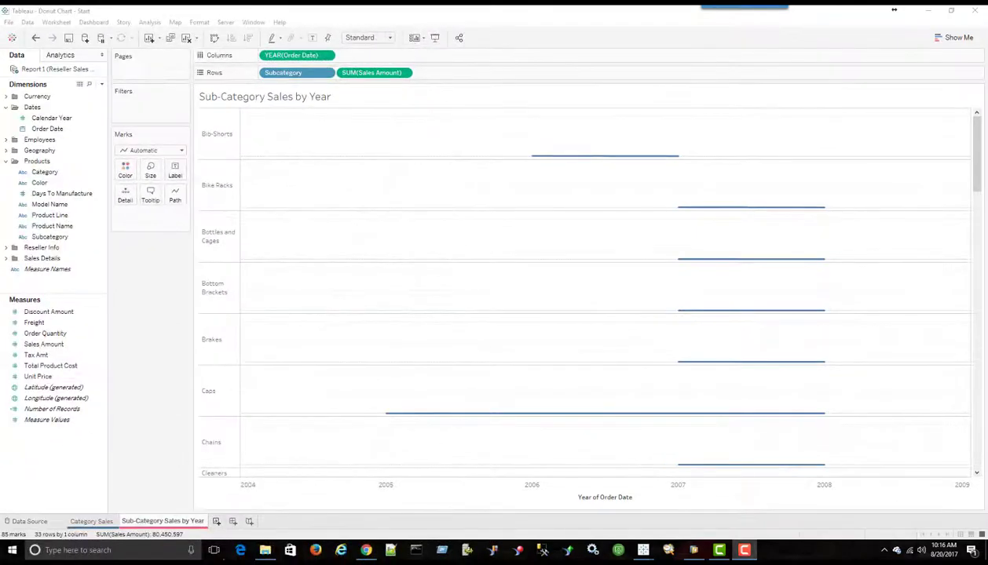
Step: Add a new worksheet named 'Sales by Product' and give its tab a colour
{"action": "left_click", "coordinate": [216, 521]}
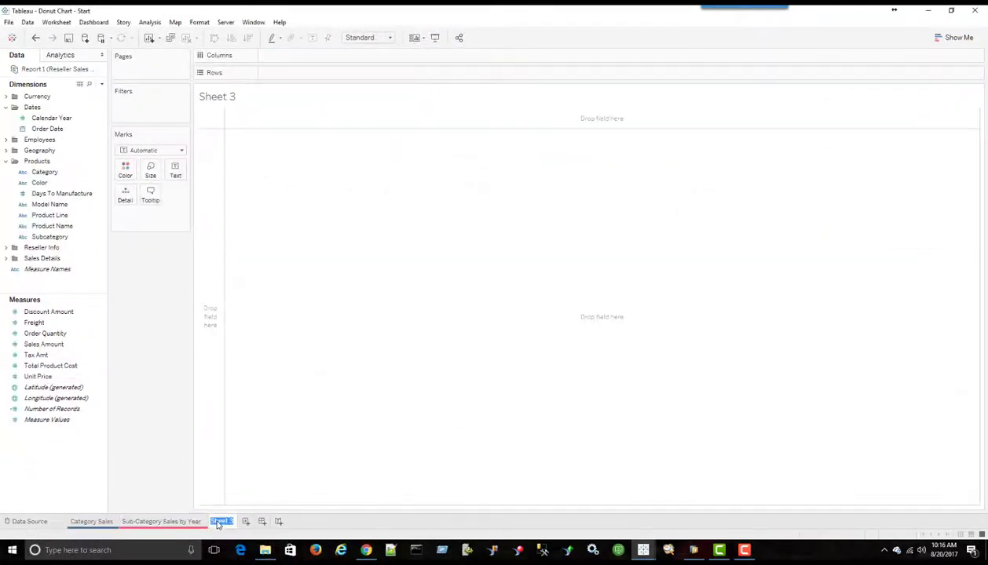
{"action": "type", "text": "Sales by Product"}
{"action": "key", "text": "Return"}
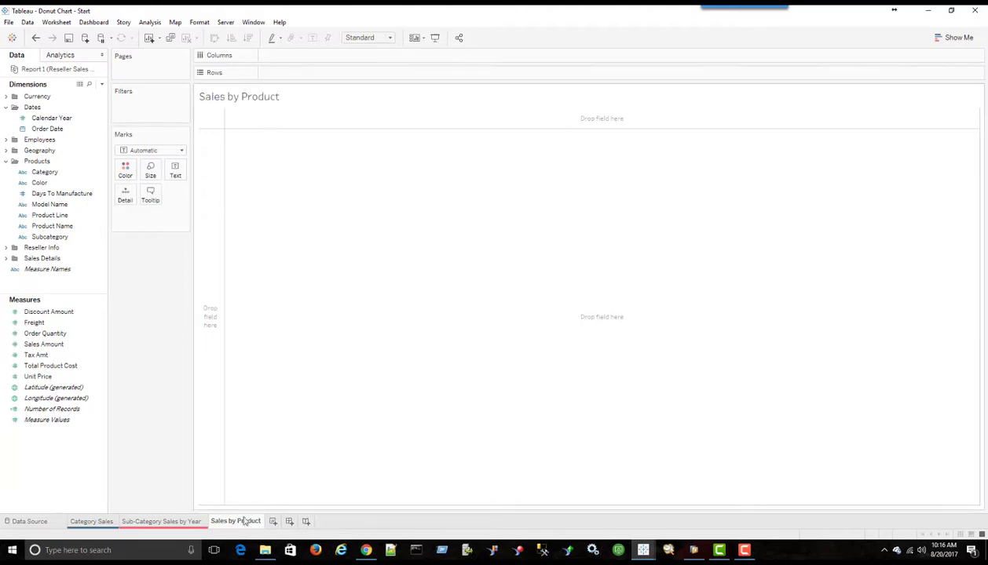
{"action": "right_click", "coordinate": [243, 522]}
{"action": "mouse_move", "coordinate": [269, 510]}
{"action": "left_click", "coordinate": [356, 516]}
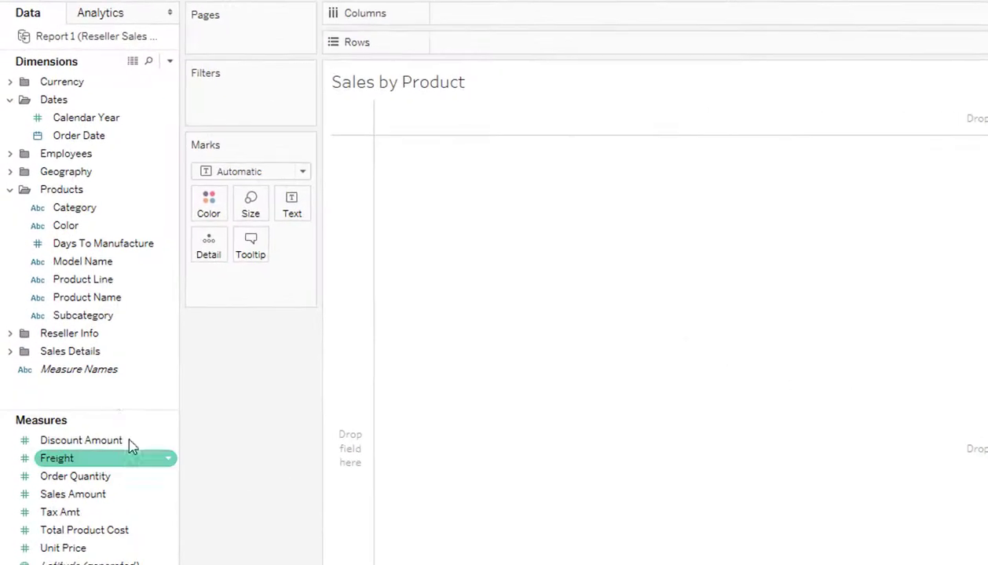
Step: Put Product Name on Rows and Sales Amount on both Color and Label
{"action": "left_click_drag", "start_coordinate": [88, 297], "coordinate": [471, 46]}
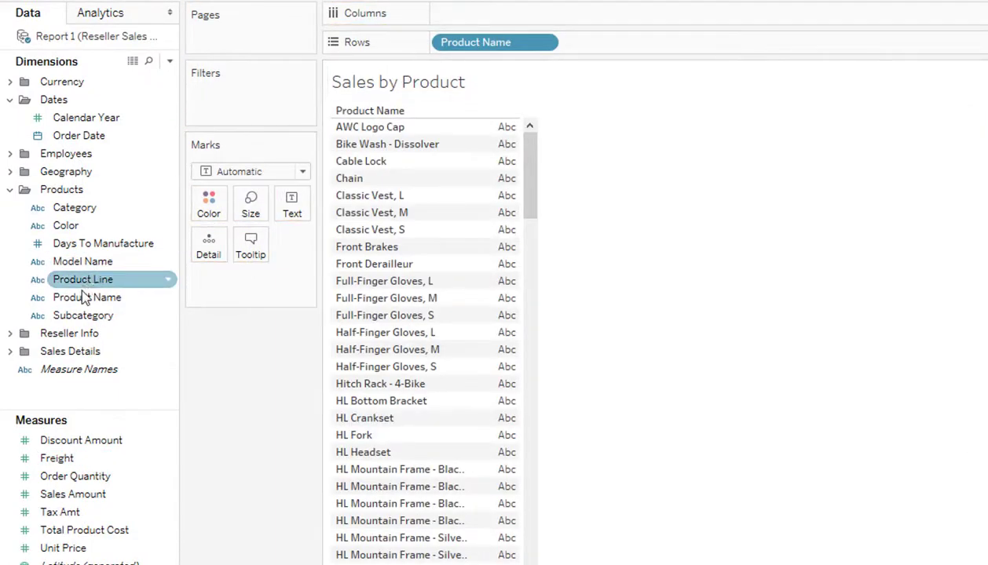
{"action": "mouse_move", "coordinate": [72, 494]}
{"action": "left_mouse_down"}
{"action": "mouse_move", "coordinate": [199, 256]}
{"action": "mouse_move", "coordinate": [209, 208]}
{"action": "left_mouse_up"}
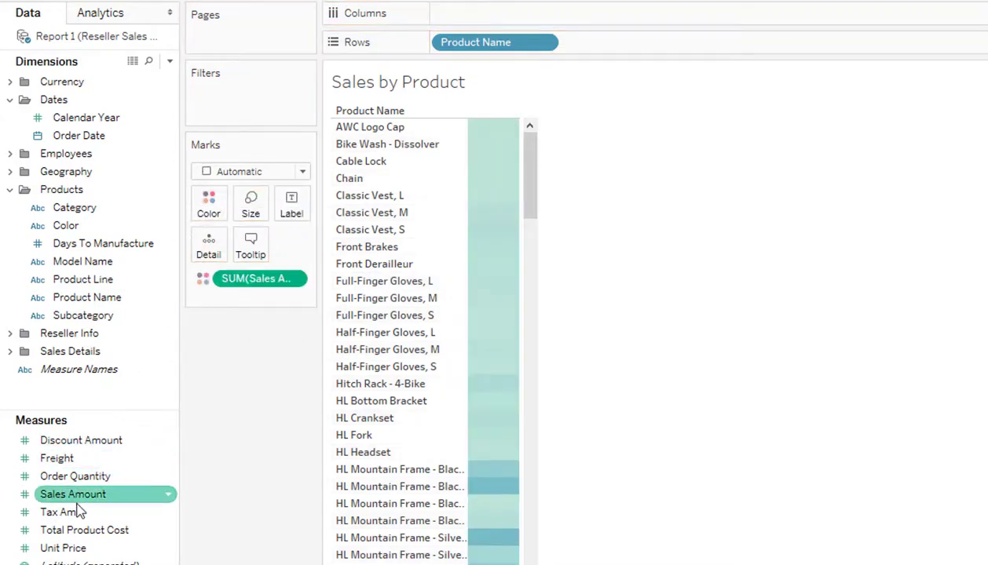
{"action": "left_click_drag", "start_coordinate": [75, 495], "coordinate": [293, 212]}
Step: Turn the Sales by Product view into a highlight table from Show Me
{"action": "left_click", "coordinate": [510, 161]}
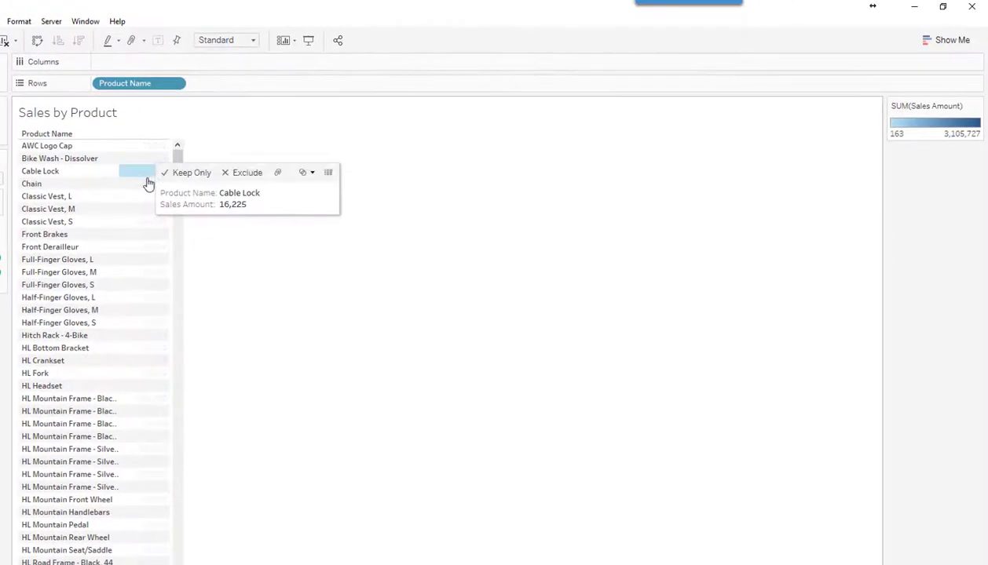
{"action": "left_click", "coordinate": [273, 338]}
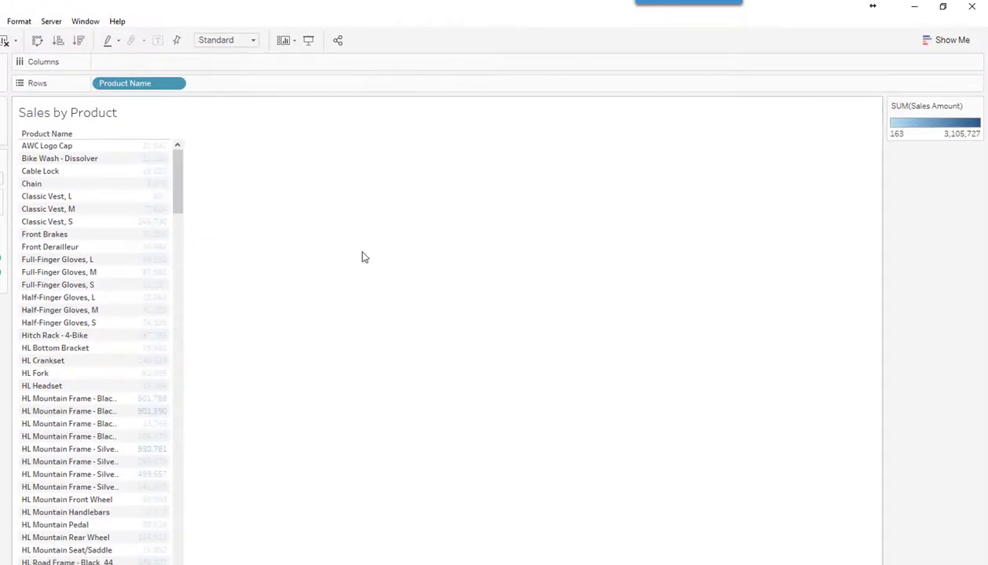
{"action": "left_click", "coordinate": [934, 47]}
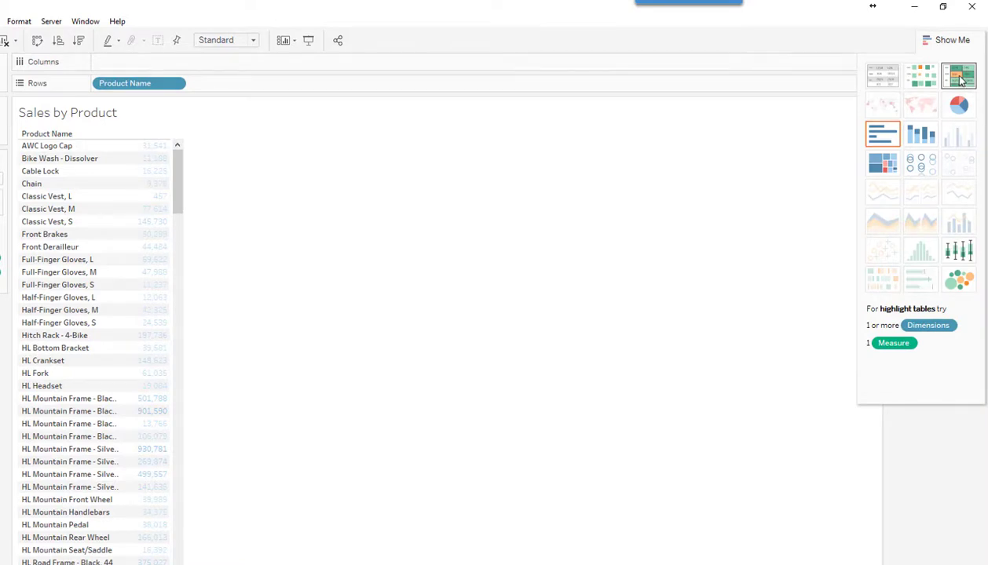
{"action": "left_click", "coordinate": [960, 76]}
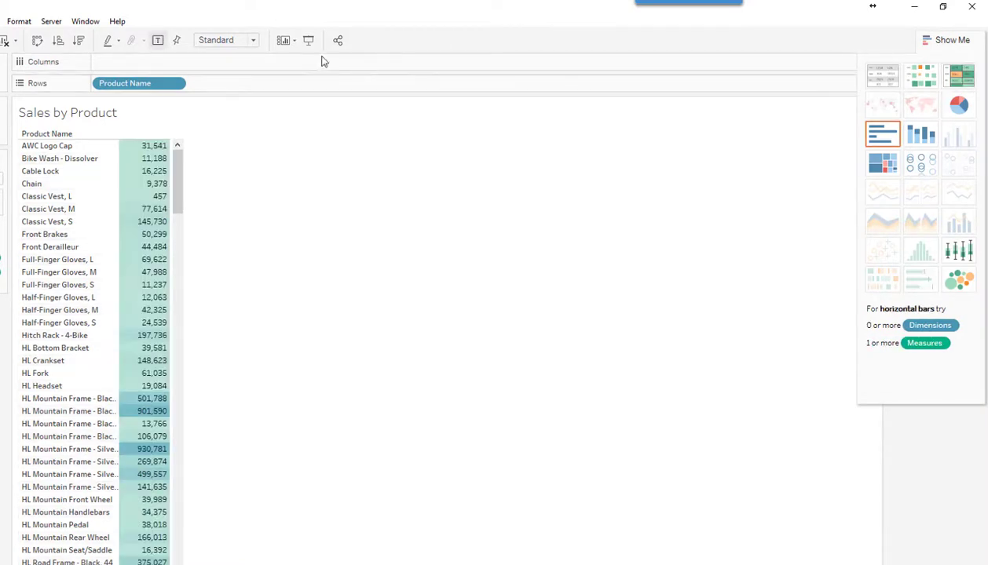
Step: Sort products by sales descending and widen the Product Name column
{"action": "left_click", "coordinate": [140, 160]}
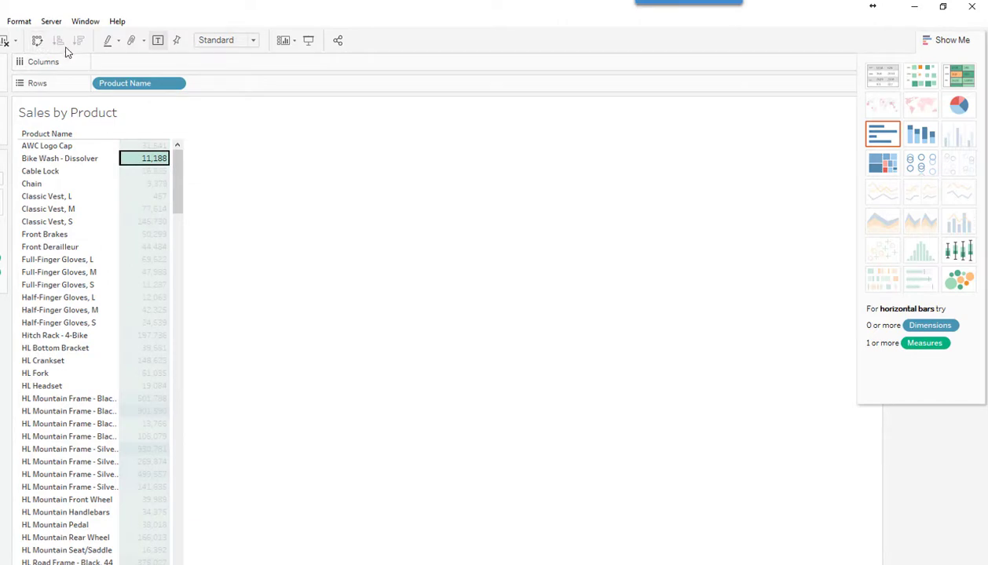
{"action": "left_click", "coordinate": [72, 197]}
{"action": "left_click", "coordinate": [259, 234]}
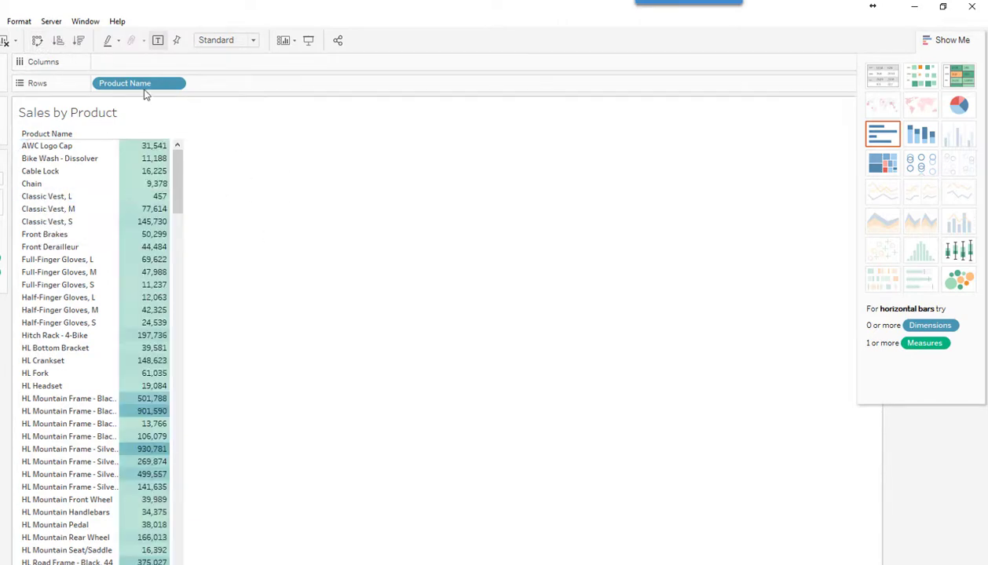
{"action": "left_click", "coordinate": [79, 40]}
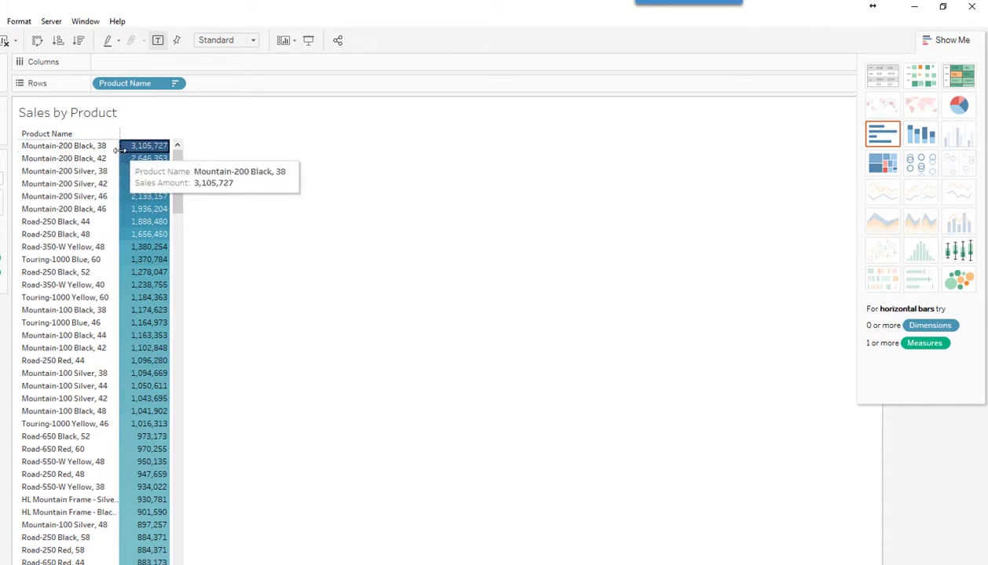
{"action": "left_click_drag", "start_coordinate": [120, 150], "coordinate": [165, 153]}
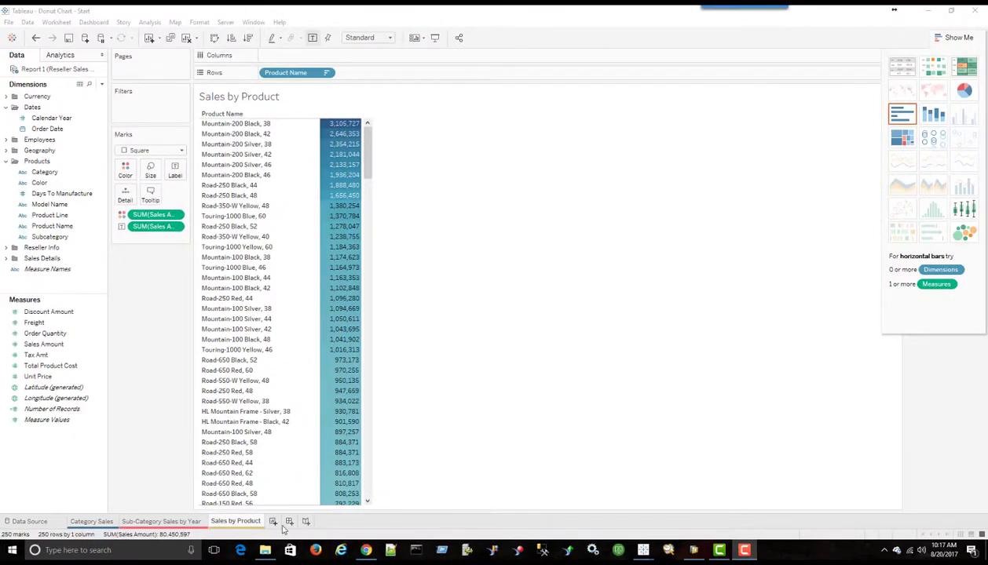
Step: Add a new dashboard and rename its tab to 'Donut Dashboard'
{"action": "left_click", "coordinate": [293, 523]}
{"action": "double_click", "coordinate": [291, 522]}
{"action": "type", "text": "Don"}
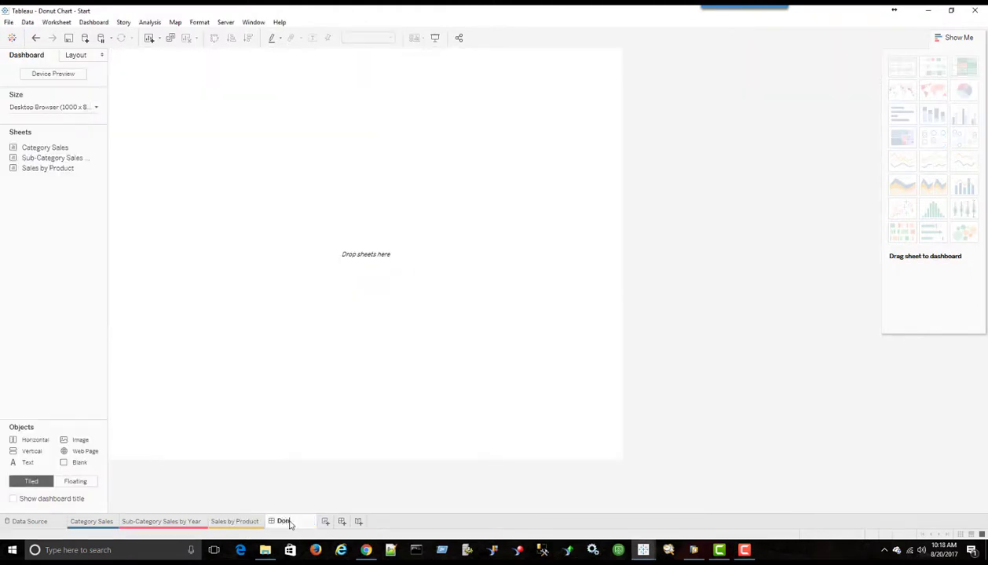
{"action": "type", "text": "ut Dashboard"}
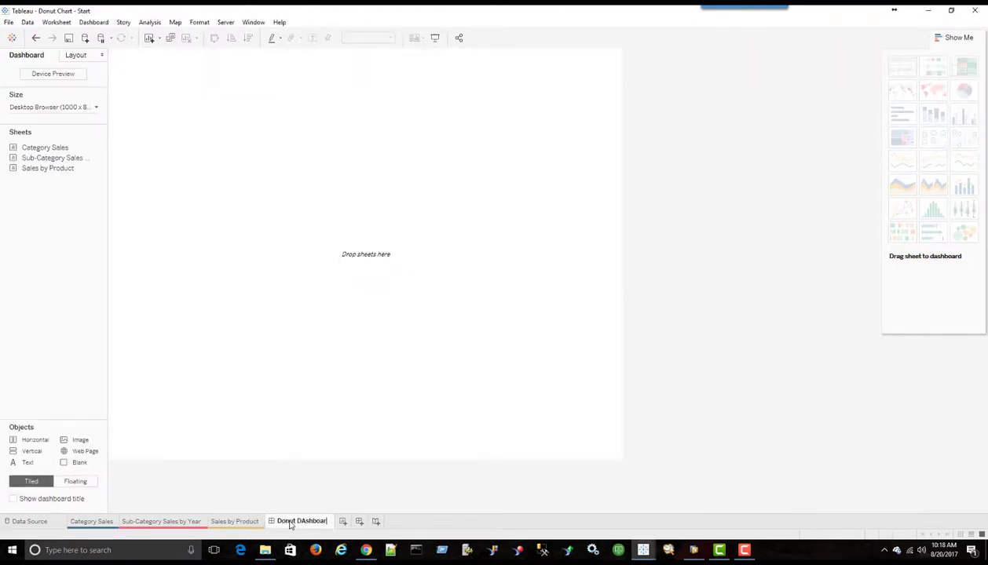
{"action": "key", "text": "BackSpace"}
{"action": "key", "text": "BackSpace"}
{"action": "key", "text": "BackSpace"}
{"action": "key", "text": "BackSpace"}
{"action": "key", "text": "BackSpace"}
{"action": "type", "text": "board"}
{"action": "key", "text": "Return"}
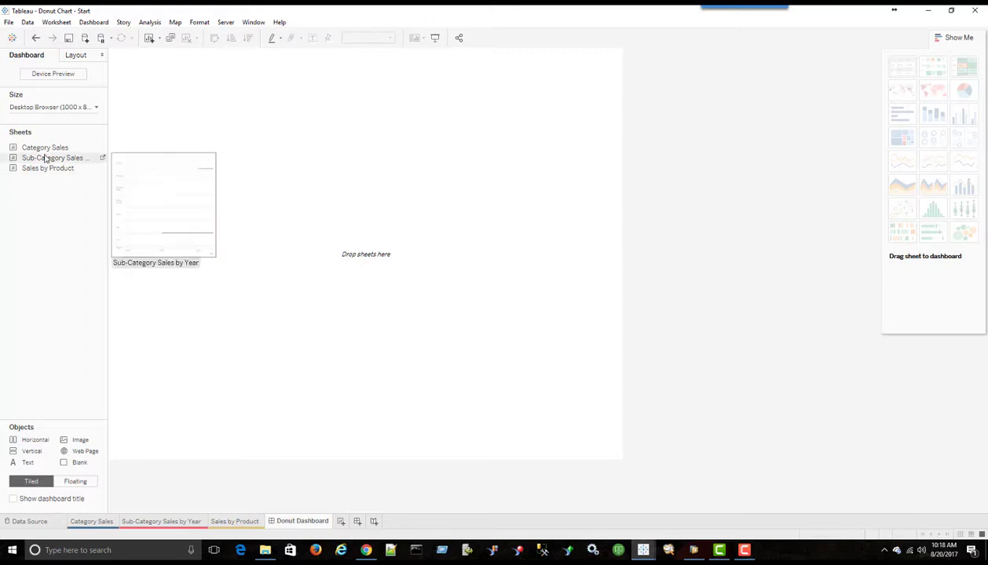
Step: Place Category Sales, Sub-Category Sales by Year beside it, and Sales by Product below on the dashboard
{"action": "left_click_drag", "start_coordinate": [44, 146], "coordinate": [144, 137]}
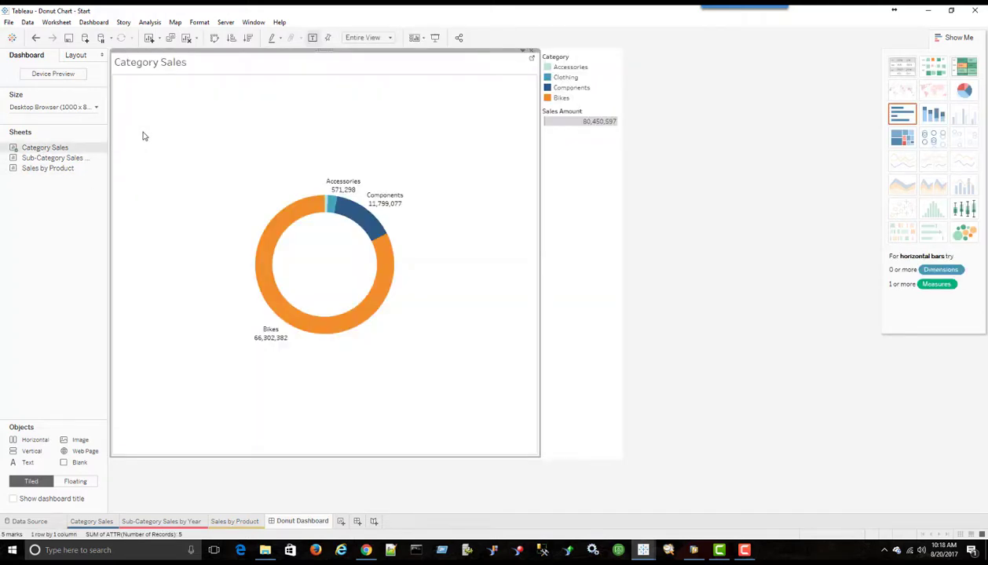
{"action": "mouse_move", "coordinate": [34, 159]}
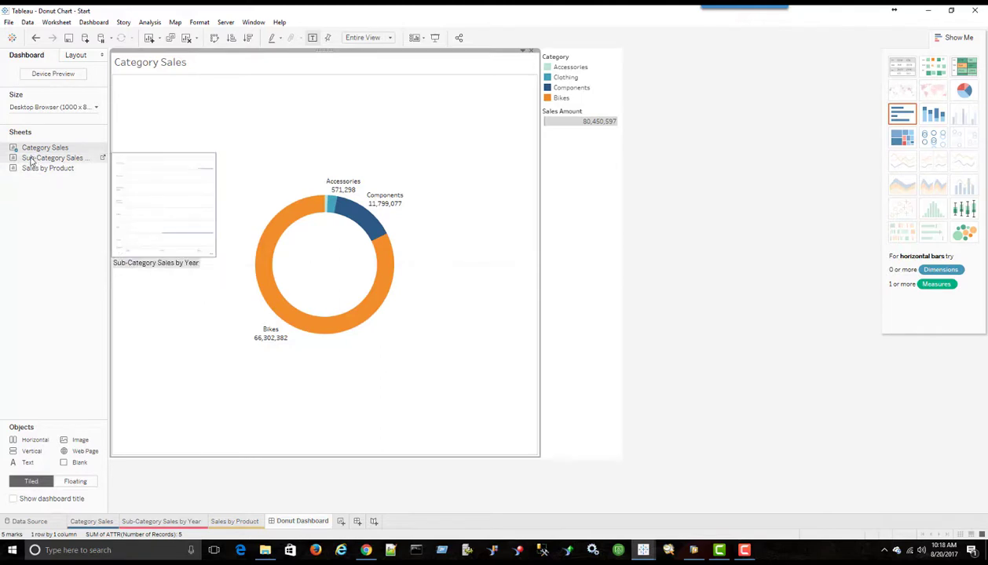
{"action": "left_click_drag", "start_coordinate": [32, 160], "coordinate": [518, 139]}
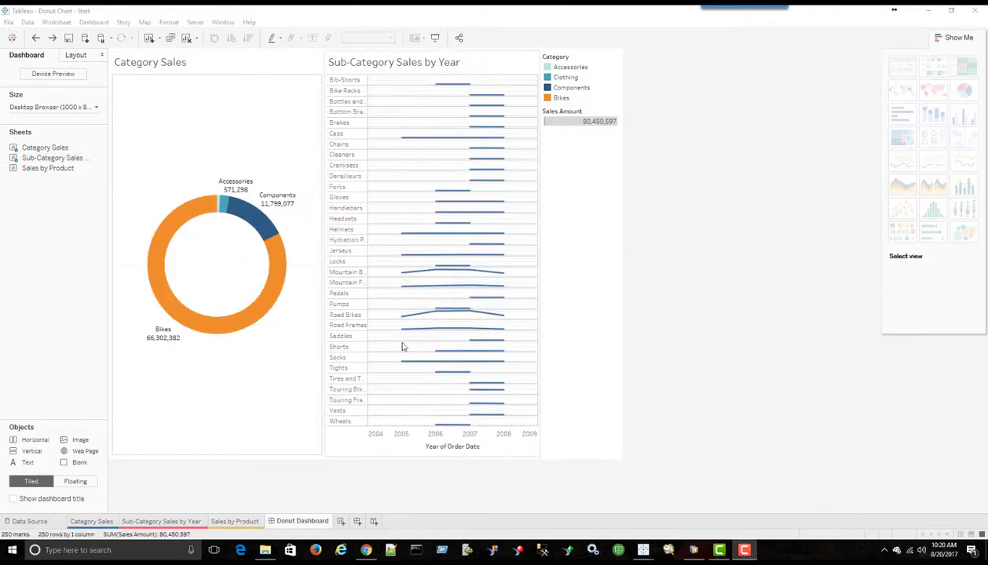
{"action": "left_click_drag", "start_coordinate": [40, 170], "coordinate": [204, 368]}
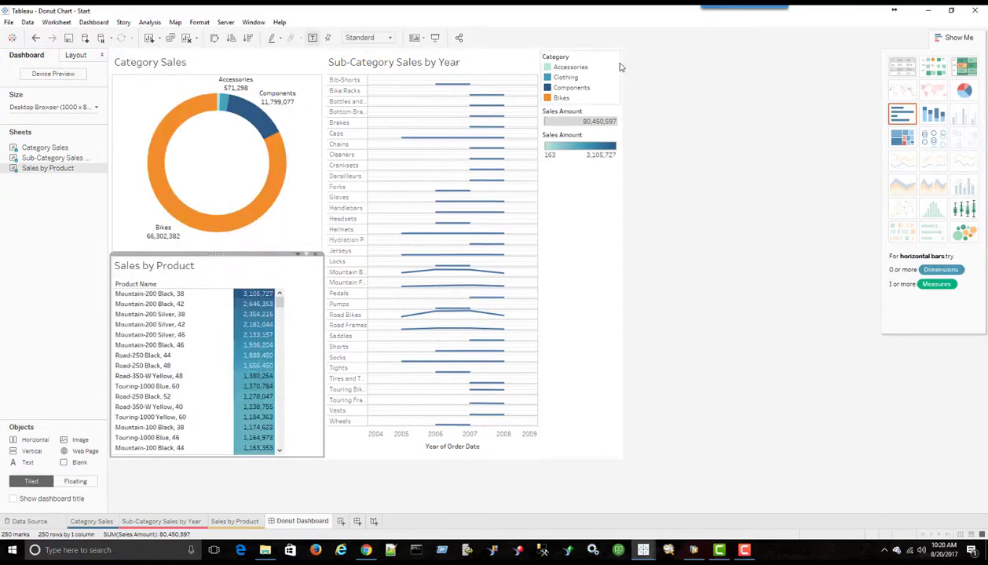
Step: Remove the Category and both Sales Amount legends from the dashboard
{"action": "left_click", "coordinate": [615, 59]}
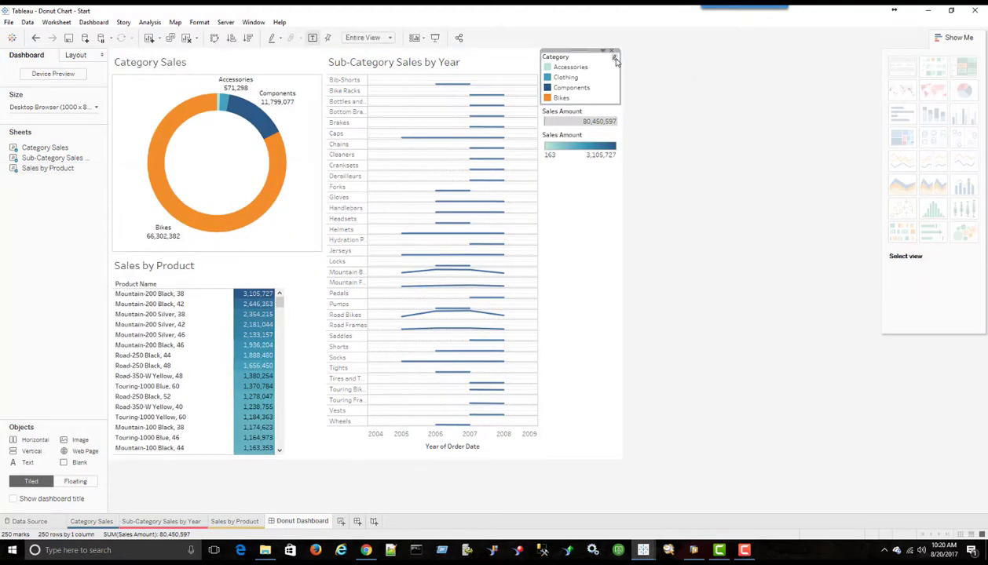
{"action": "left_click", "coordinate": [614, 53]}
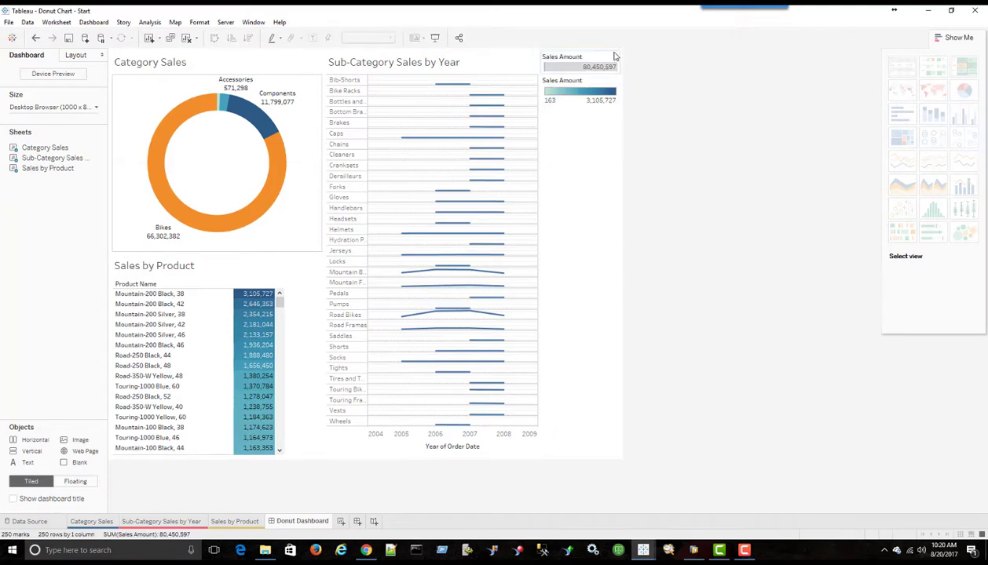
{"action": "left_click", "coordinate": [615, 54]}
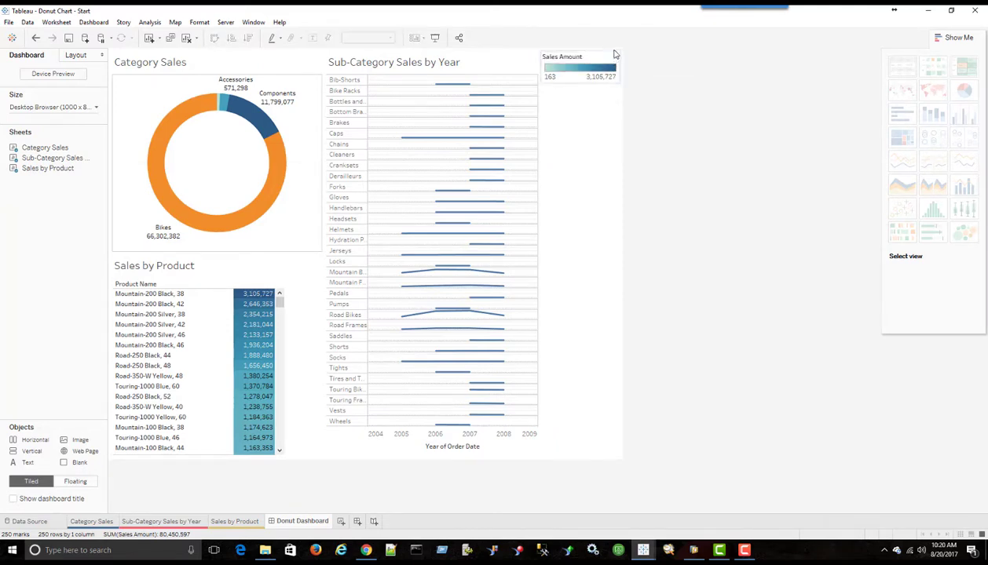
{"action": "left_click", "coordinate": [615, 54]}
{"action": "left_click", "coordinate": [613, 53]}
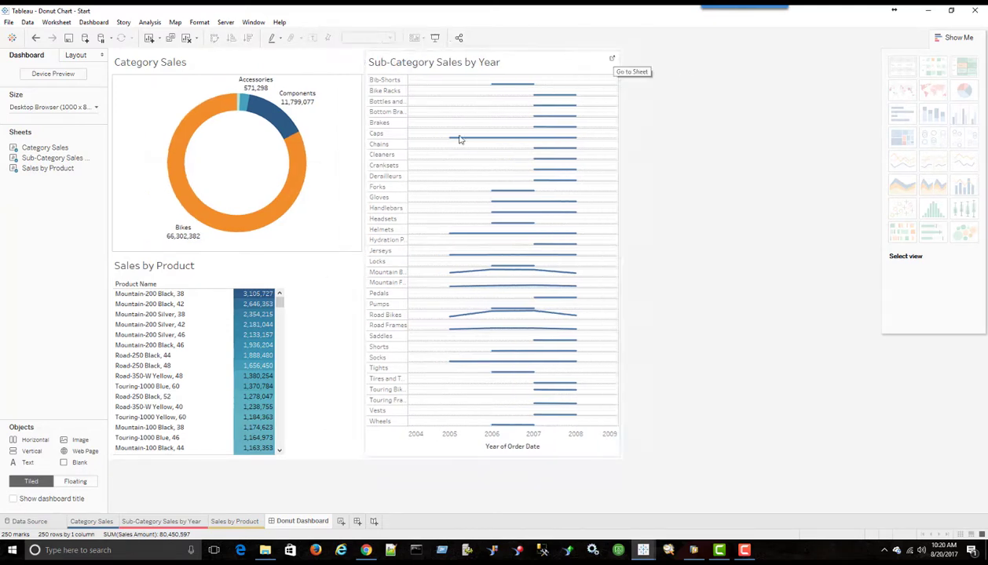
{"action": "left_click", "coordinate": [706, 327]}
{"action": "key", "text": "F10"}
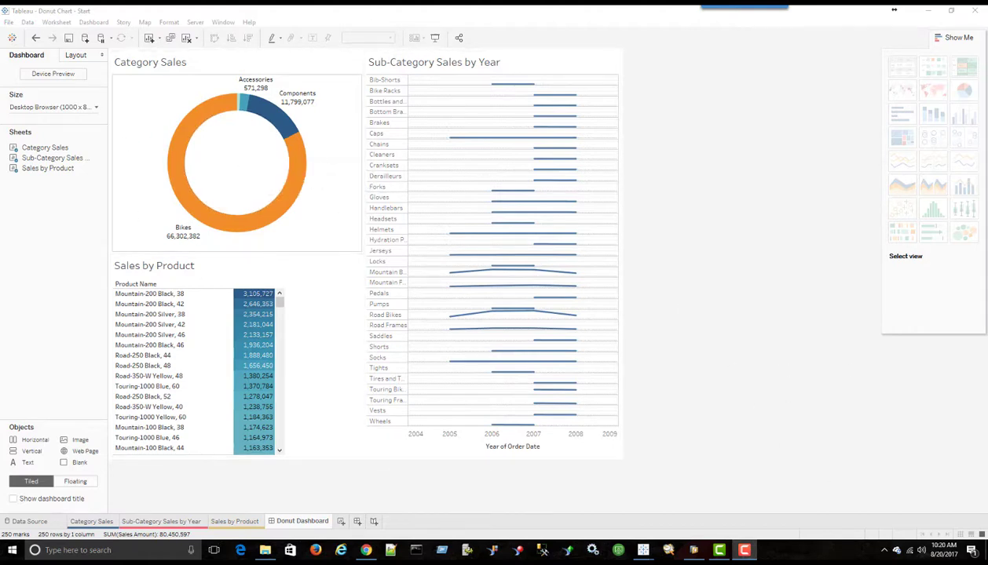
Step: Start a new dashboard filter action named Sub-Category
{"action": "left_click", "coordinate": [94, 22]}
{"action": "left_click", "coordinate": [105, 127]}
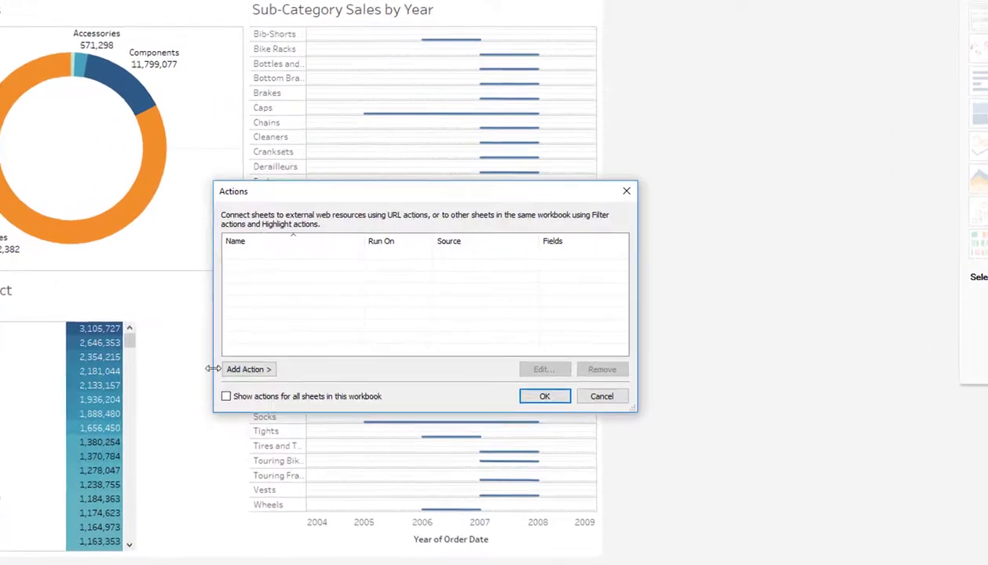
{"action": "left_click", "coordinate": [264, 369]}
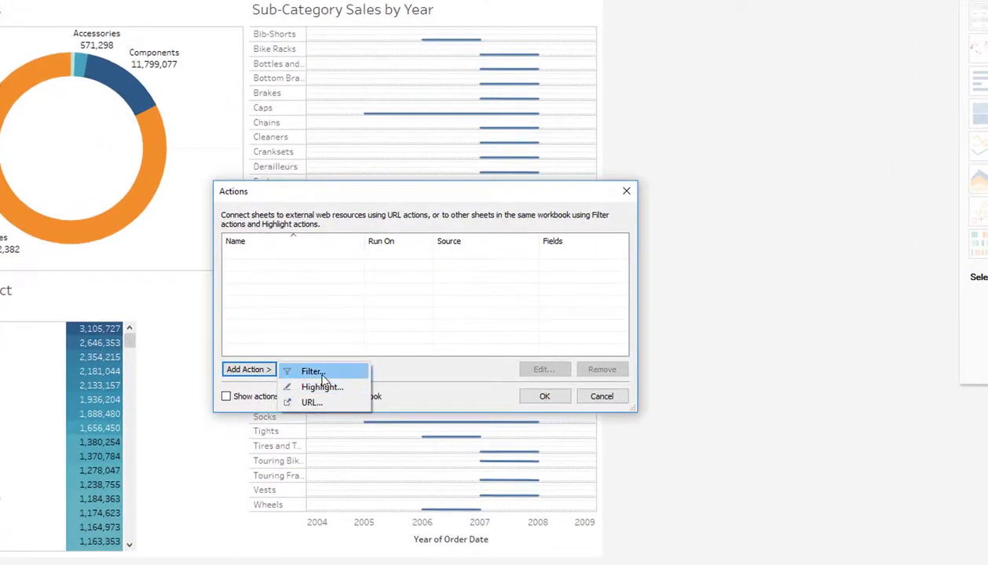
{"action": "left_click", "coordinate": [313, 373]}
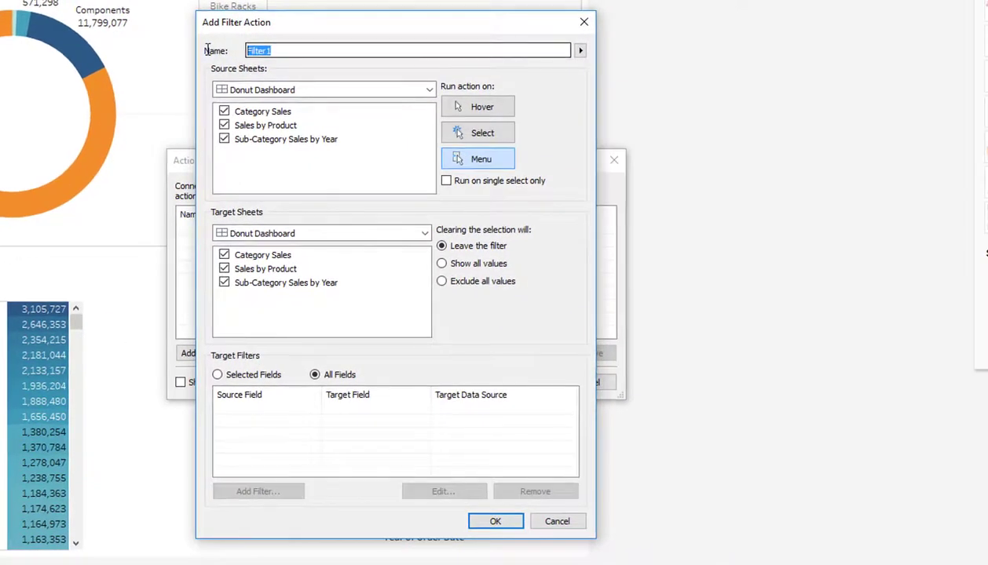
{"action": "type", "text": "Suy"}
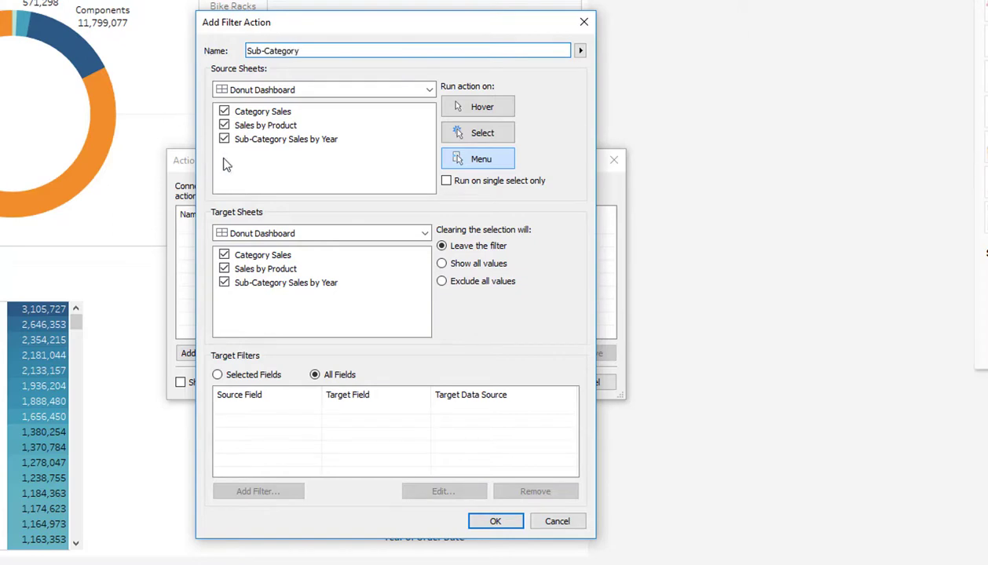
Step: Set source Category Sales, target Sub-Category Sales by Year, and exclude all values when cleared
{"action": "left_click", "coordinate": [226, 126]}
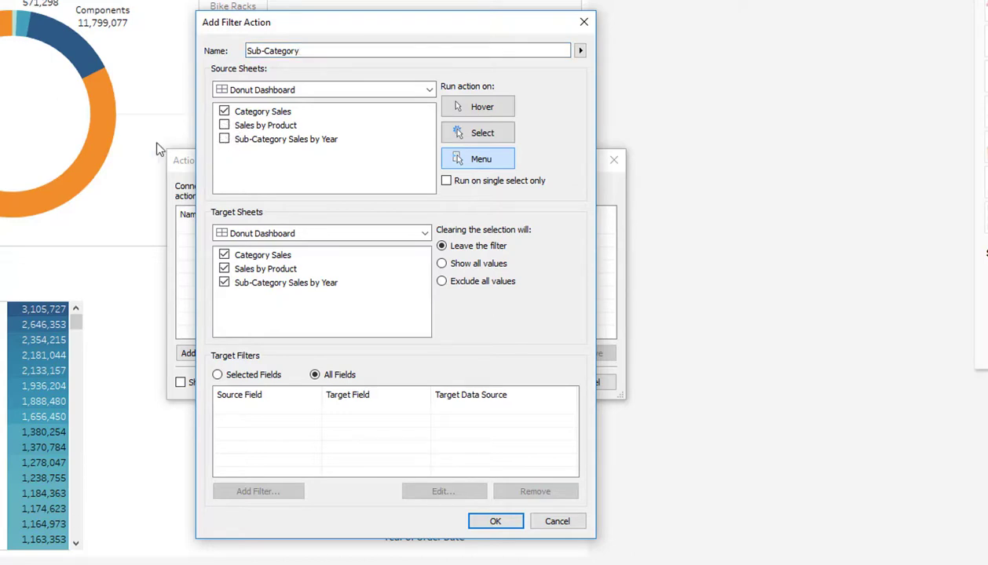
{"action": "left_click", "coordinate": [224, 268]}
{"action": "left_click", "coordinate": [442, 283]}
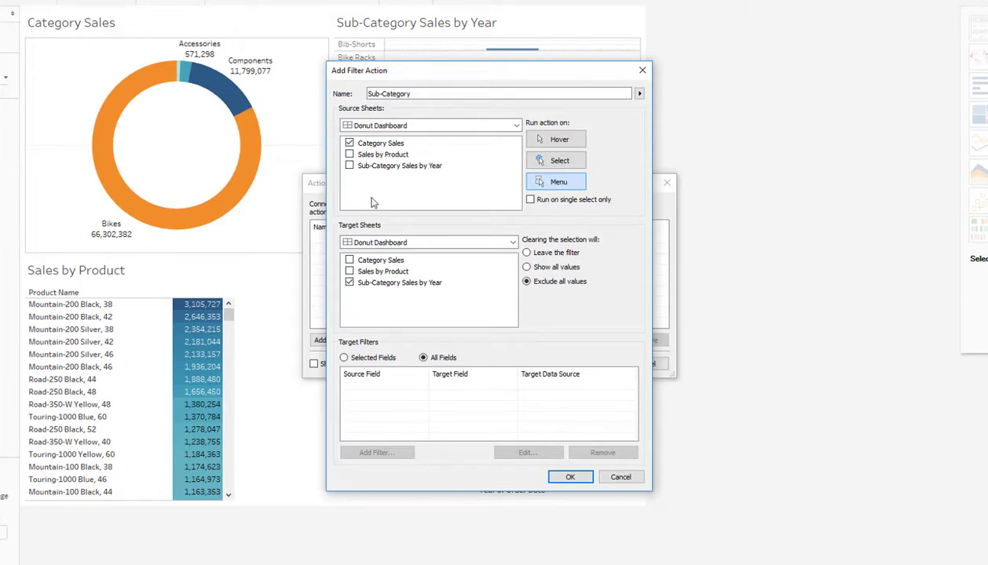
Step: Save the Sub-Category action and start a new filter action named Products
{"action": "left_click", "coordinate": [571, 478]}
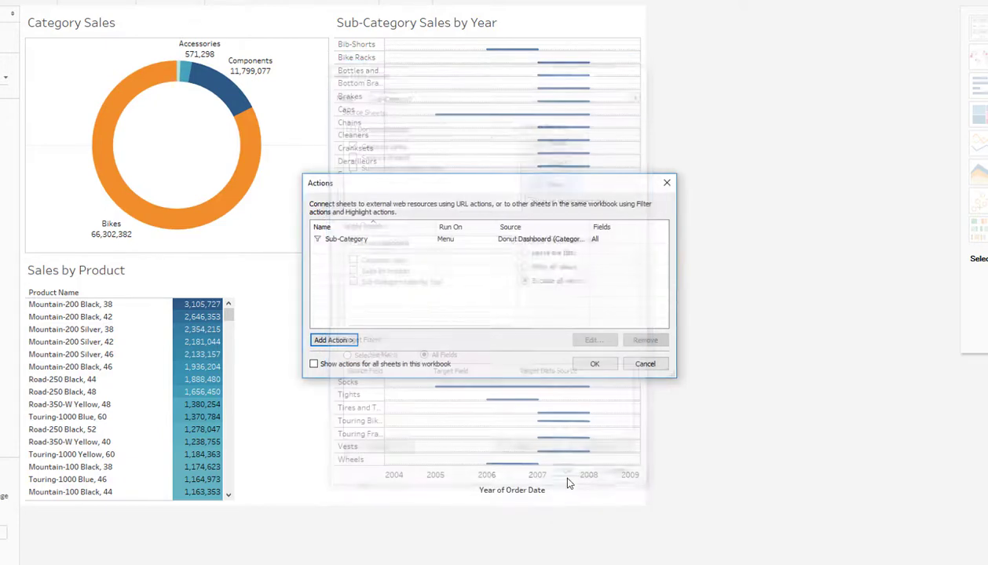
{"action": "left_click", "coordinate": [331, 341]}
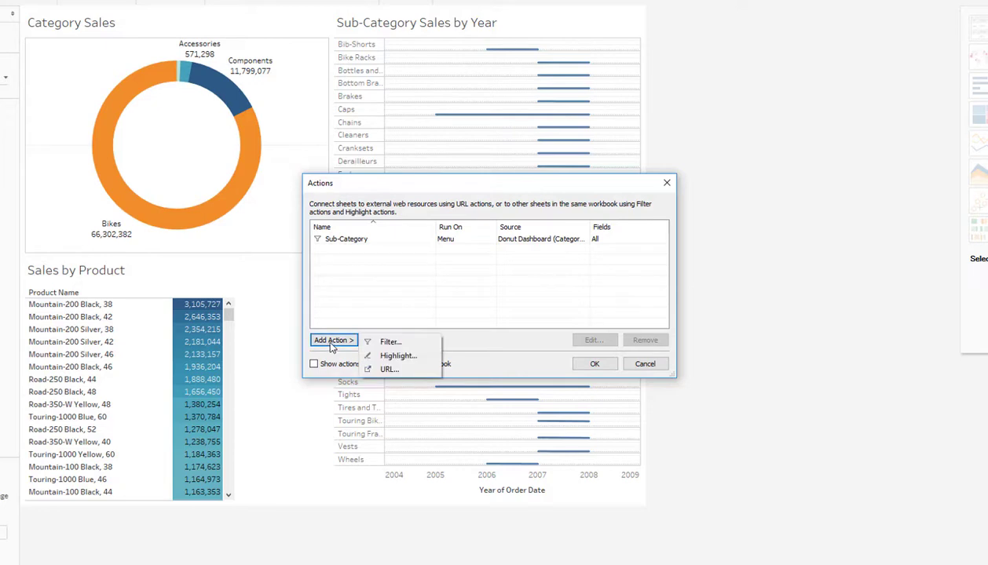
{"action": "left_click", "coordinate": [399, 355]}
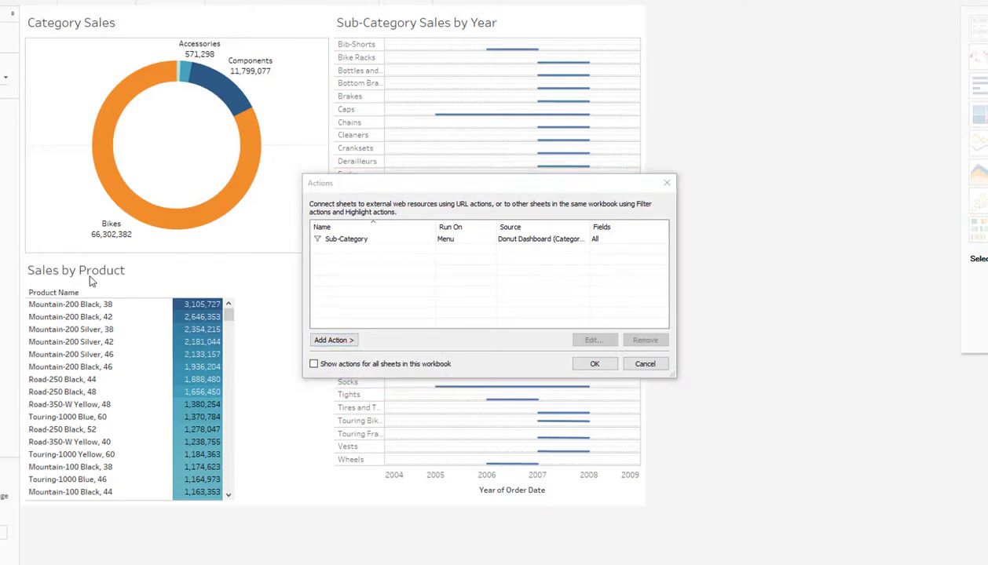
{"action": "left_click", "coordinate": [345, 343]}
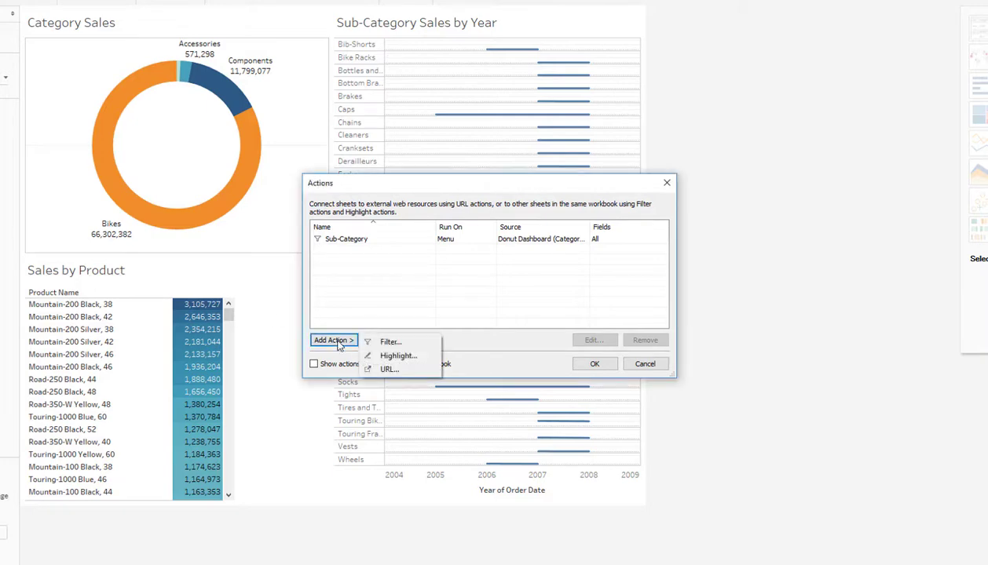
{"action": "left_click", "coordinate": [385, 343]}
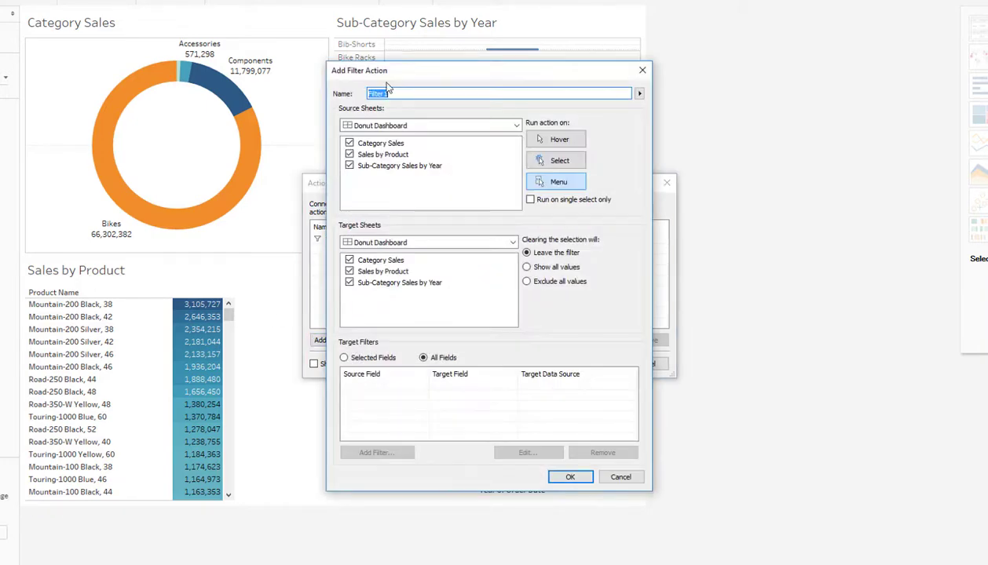
{"action": "type", "text": "PRo"}
Step: Set source Sub-Category Sales by Year, target Sales by Product, and save the Products action
{"action": "left_click", "coordinate": [350, 142]}
{"action": "left_click", "coordinate": [350, 153]}
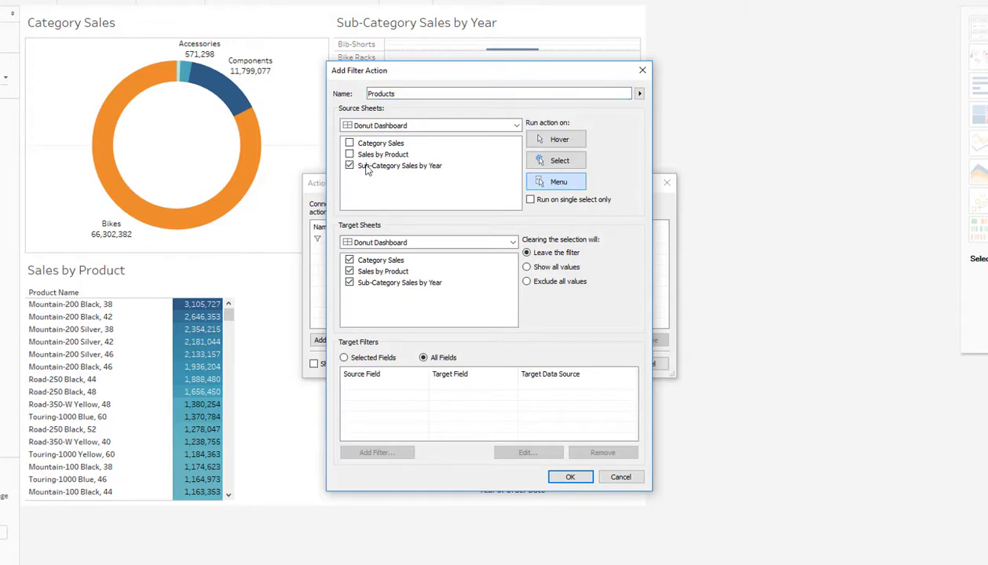
{"action": "left_click", "coordinate": [349, 271]}
{"action": "left_click", "coordinate": [350, 282]}
{"action": "left_click", "coordinate": [349, 260]}
{"action": "left_click", "coordinate": [573, 477]}
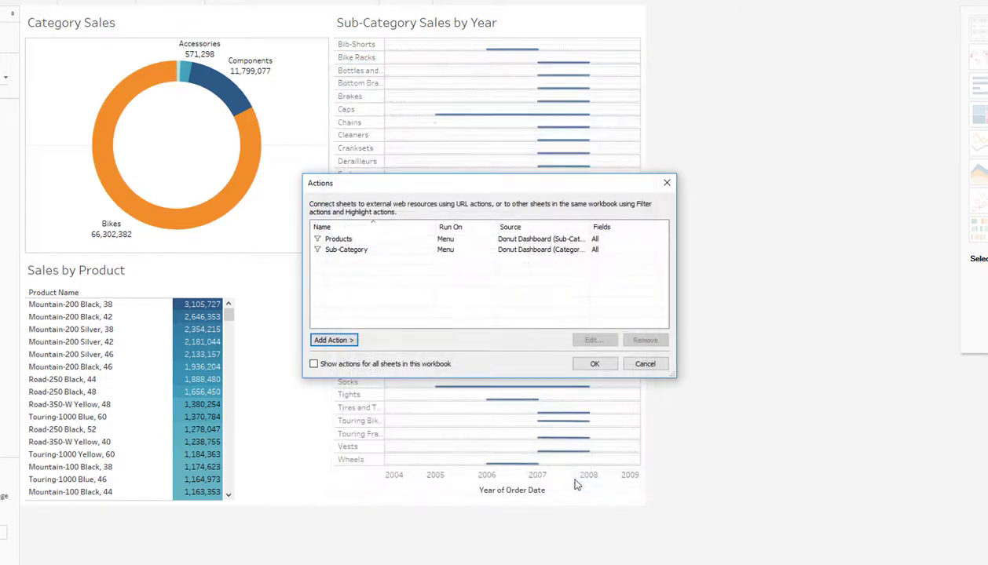
{"action": "left_click", "coordinate": [590, 365]}
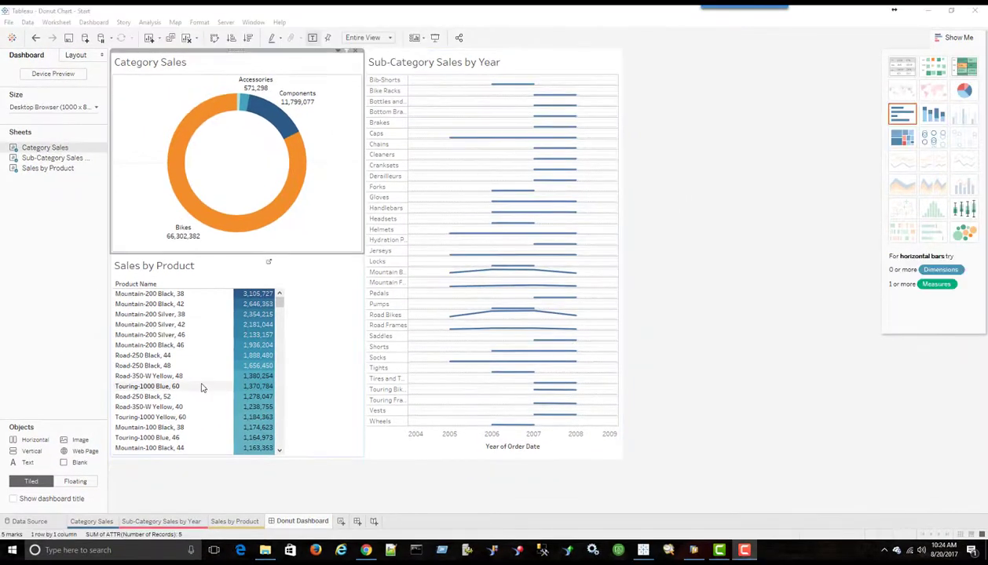
Step: Test the donut by selecting the Bikes and Components slices, then clear the selection
{"action": "left_click", "coordinate": [177, 145]}
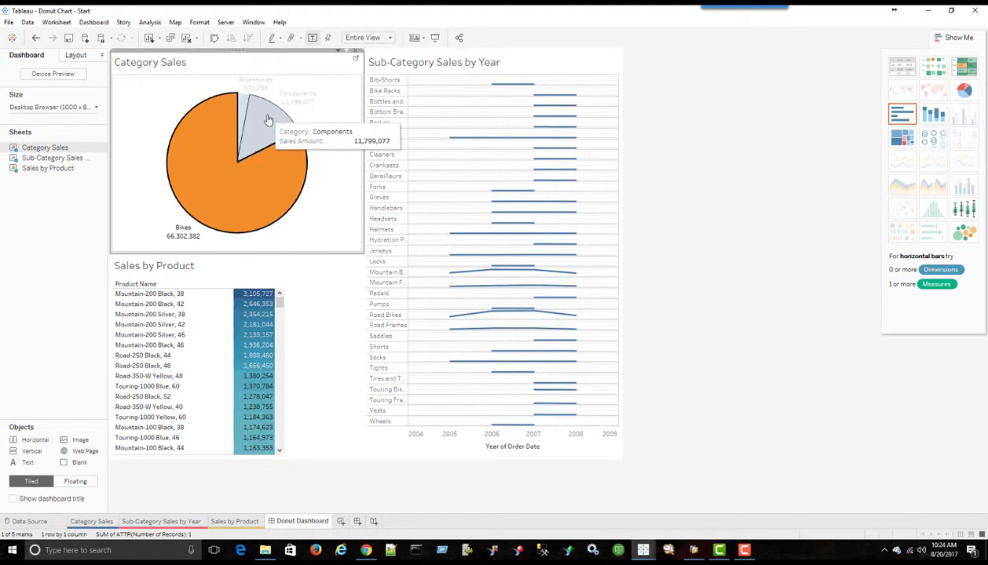
{"action": "left_click", "coordinate": [268, 120]}
{"action": "left_click", "coordinate": [275, 157]}
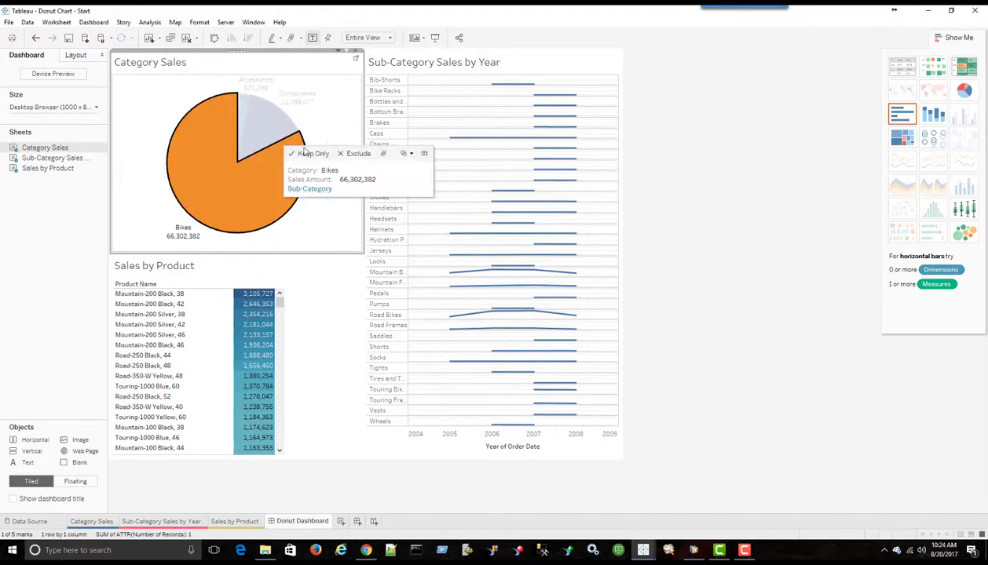
{"action": "left_click", "coordinate": [329, 118]}
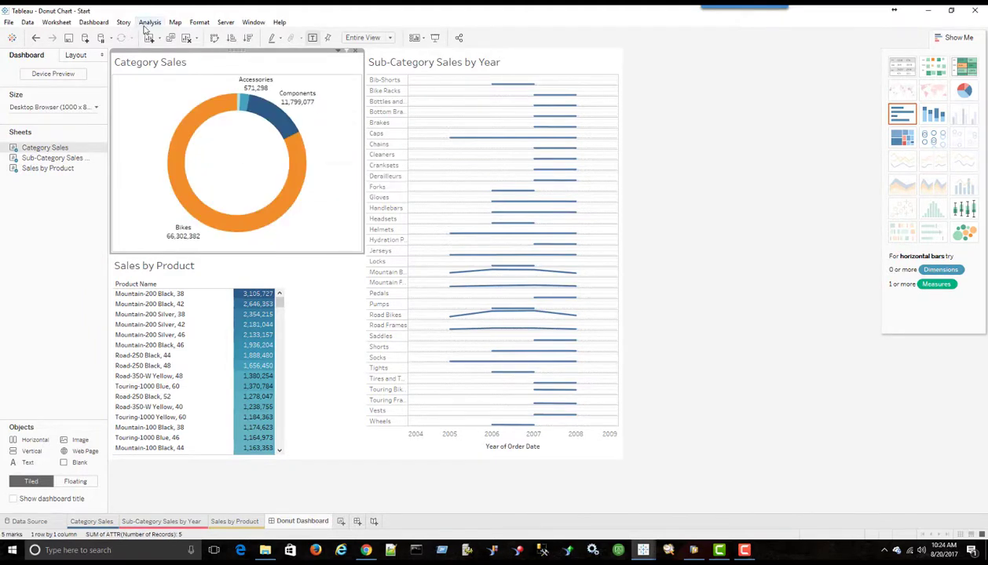
Step: Change the Products filter action to run on Select
{"action": "left_click", "coordinate": [94, 22]}
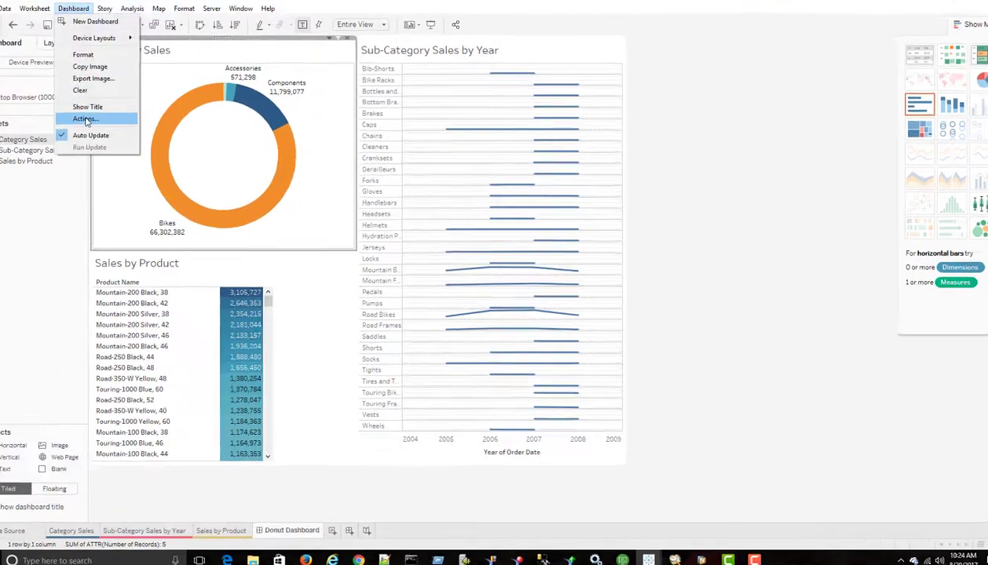
{"action": "left_click", "coordinate": [84, 119]}
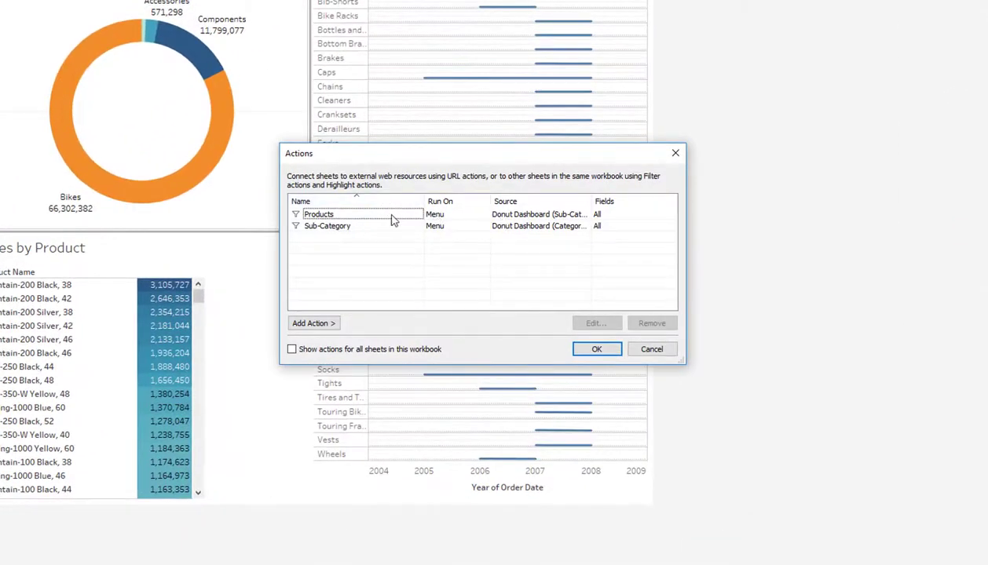
{"action": "left_click", "coordinate": [389, 218]}
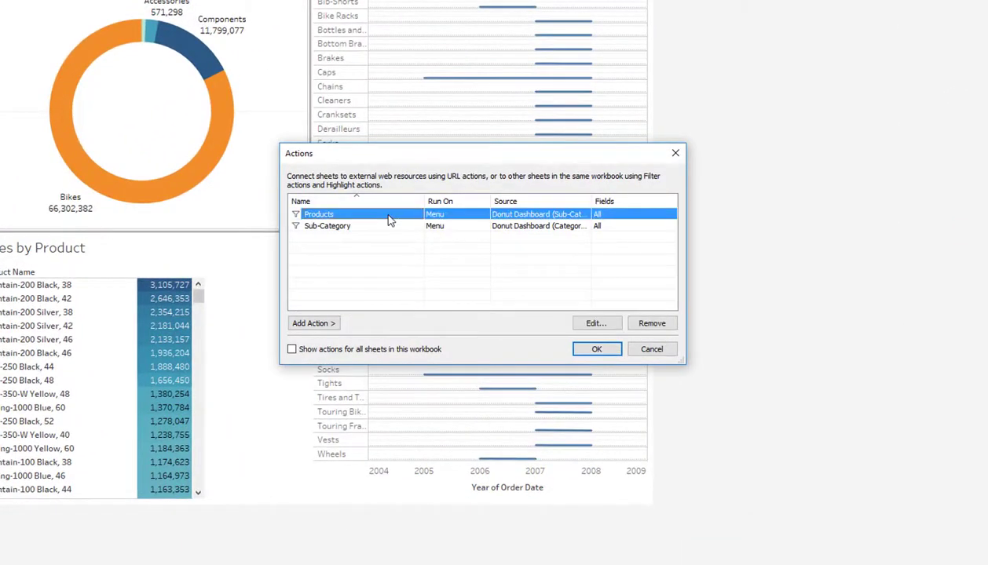
{"action": "left_click", "coordinate": [314, 323]}
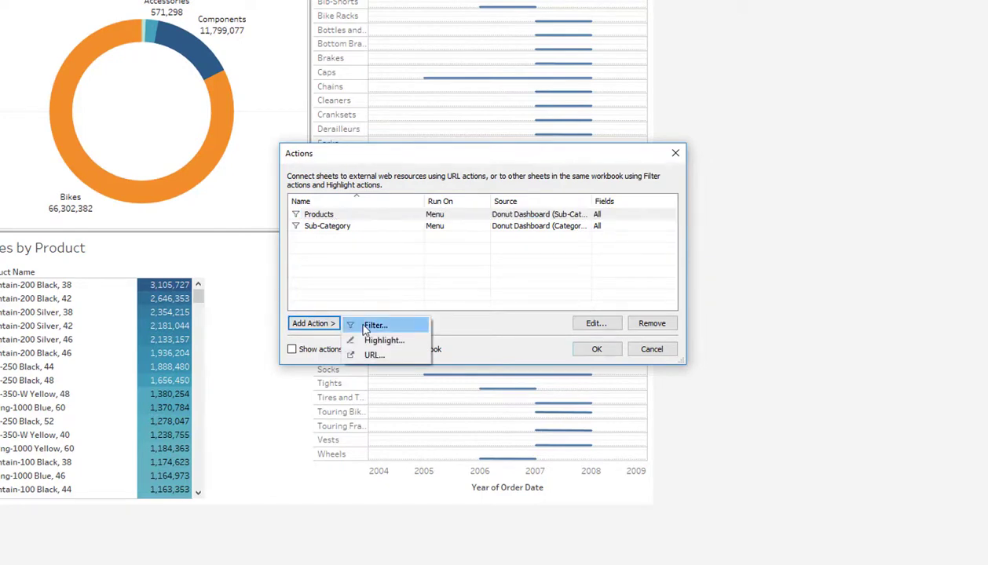
{"action": "left_click", "coordinate": [317, 276]}
{"action": "left_click", "coordinate": [316, 265]}
{"action": "double_click", "coordinate": [324, 213]}
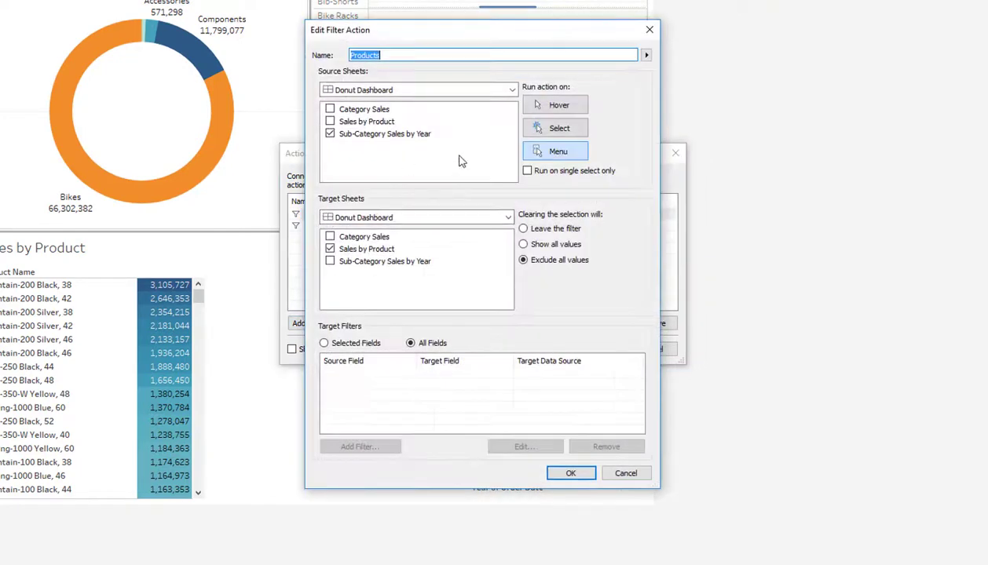
{"action": "left_click", "coordinate": [557, 129]}
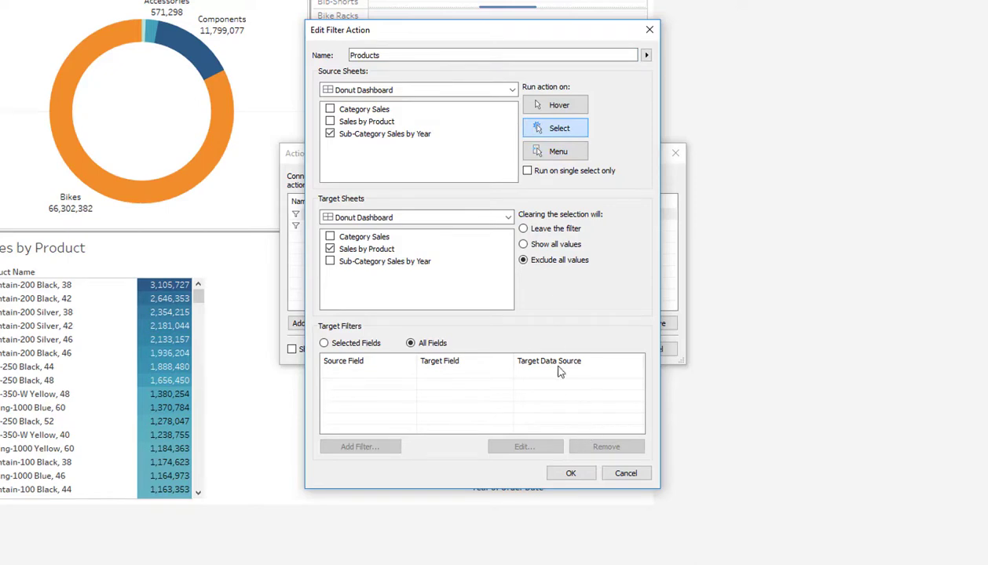
{"action": "left_click", "coordinate": [567, 473]}
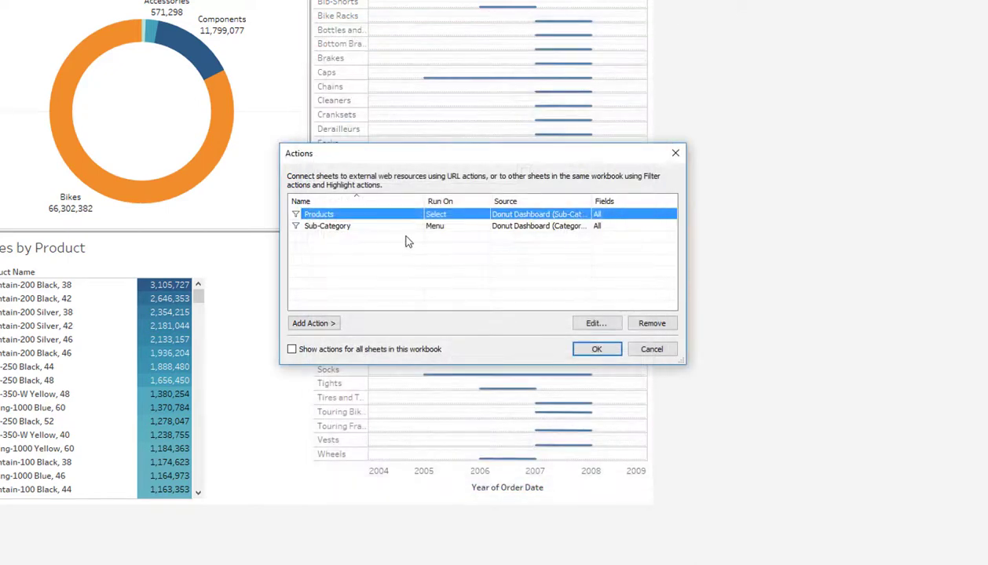
Step: Change the Sub-Category filter action to run on Select
{"action": "double_click", "coordinate": [364, 227]}
{"action": "left_click", "coordinate": [557, 130]}
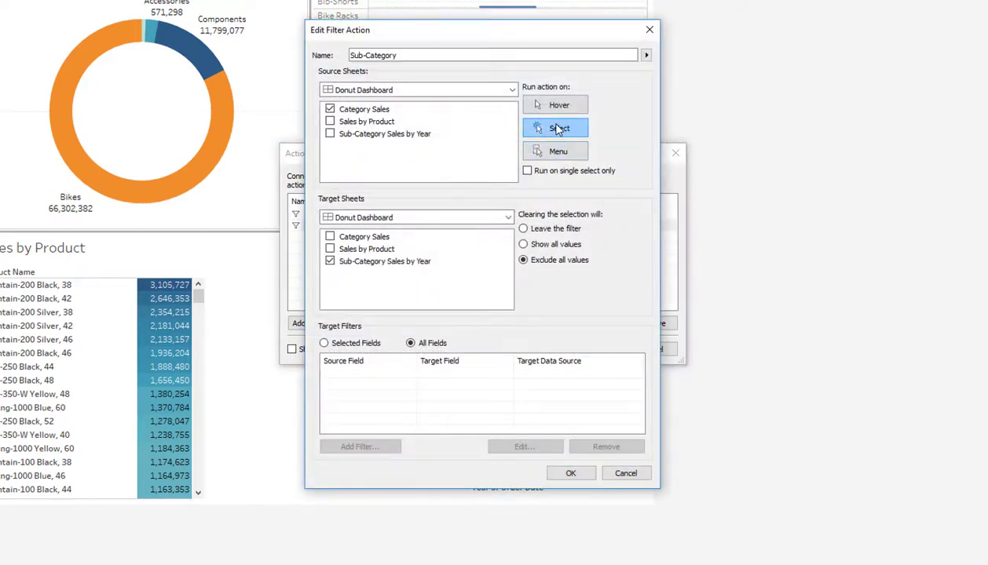
{"action": "left_click", "coordinate": [570, 472]}
Step: Back on the dashboard, select the Bikes slice, then the Mountain Bikes point to filter the product table
{"action": "left_click", "coordinate": [598, 349]}
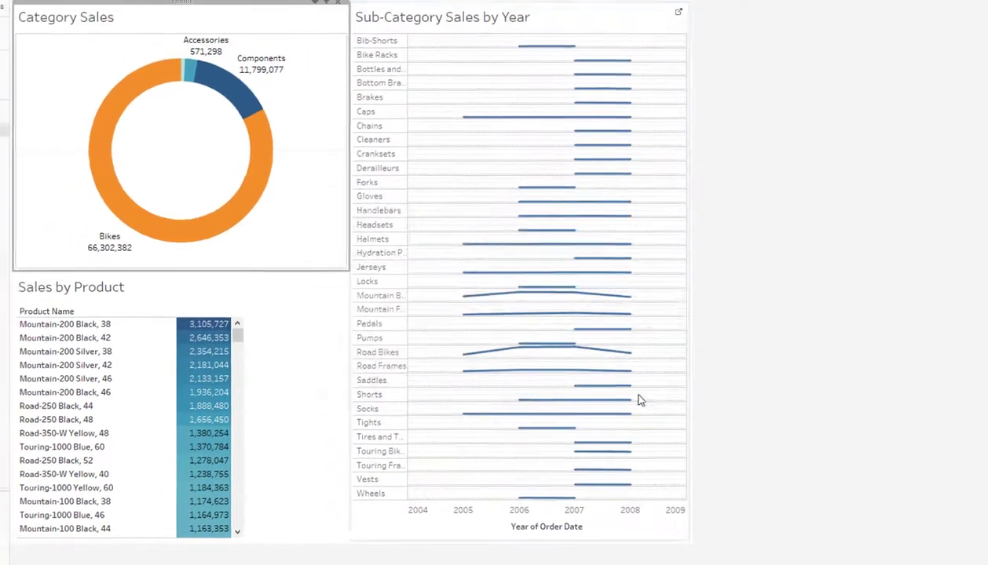
{"action": "left_click", "coordinate": [258, 151]}
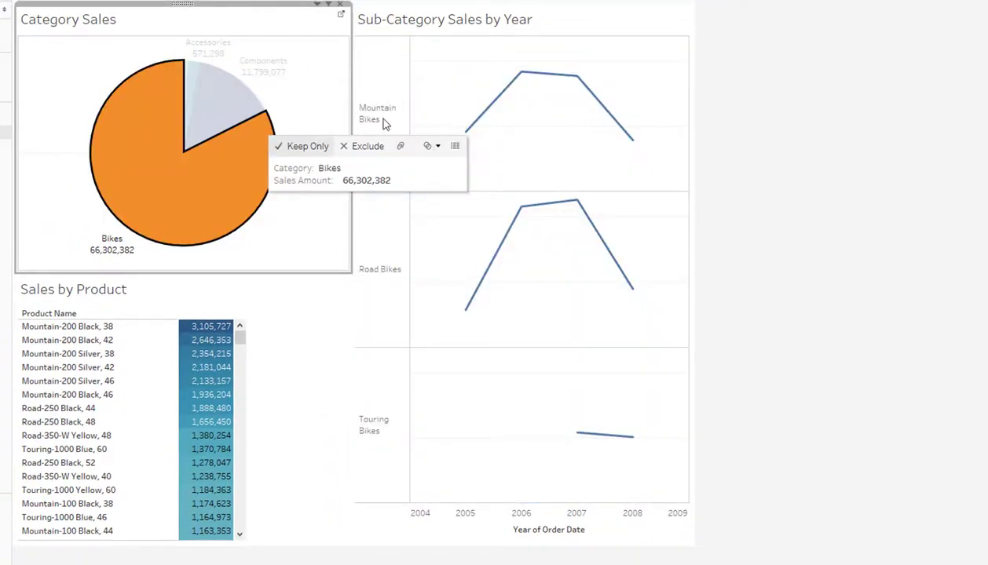
{"action": "left_click", "coordinate": [520, 73]}
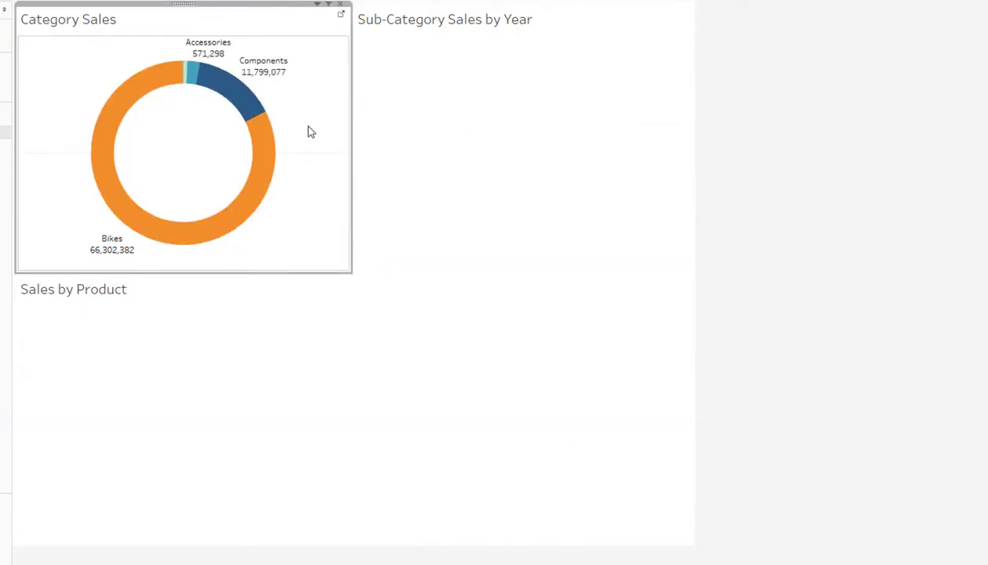
Step: Select Components, then Mountain Frames, review the filtered product list, and clear the selection
{"action": "mouse_move", "coordinate": [233, 95]}
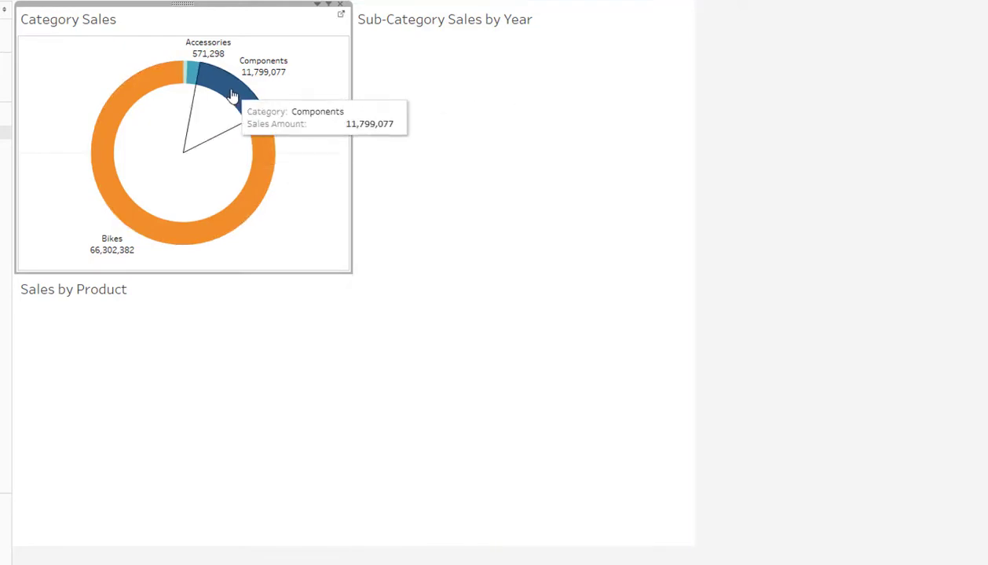
{"action": "left_click", "coordinate": [249, 96]}
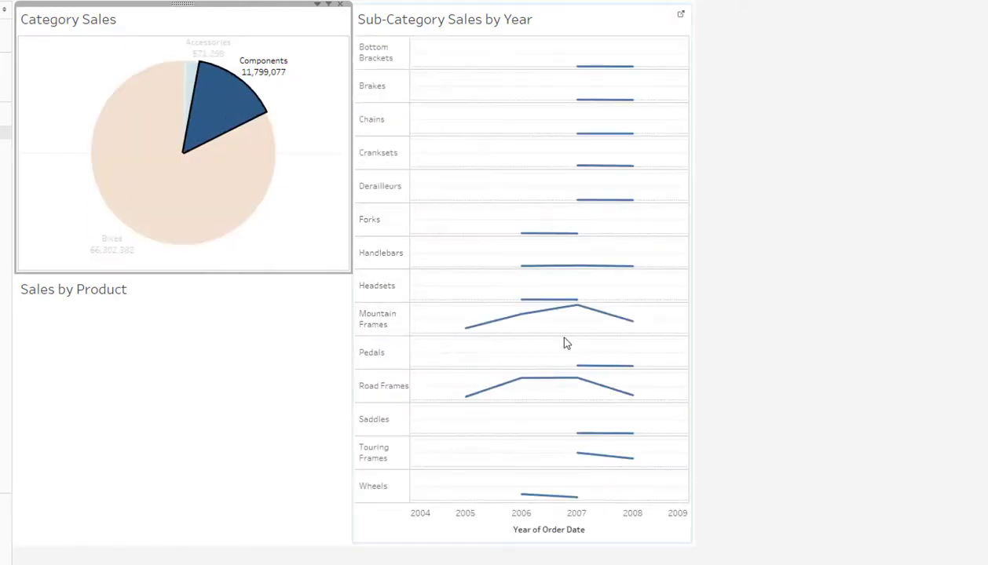
{"action": "mouse_move", "coordinate": [573, 312]}
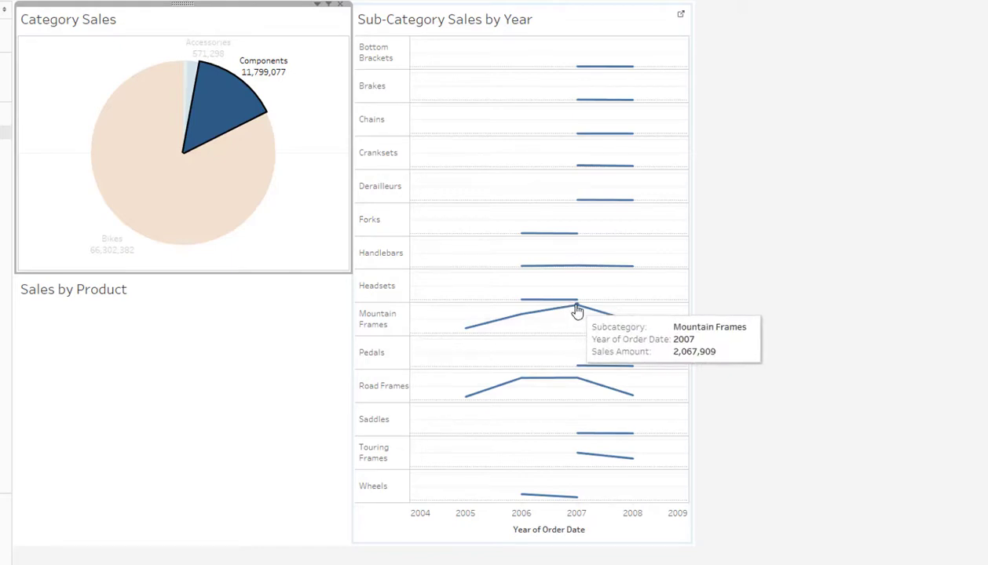
{"action": "left_click", "coordinate": [577, 310]}
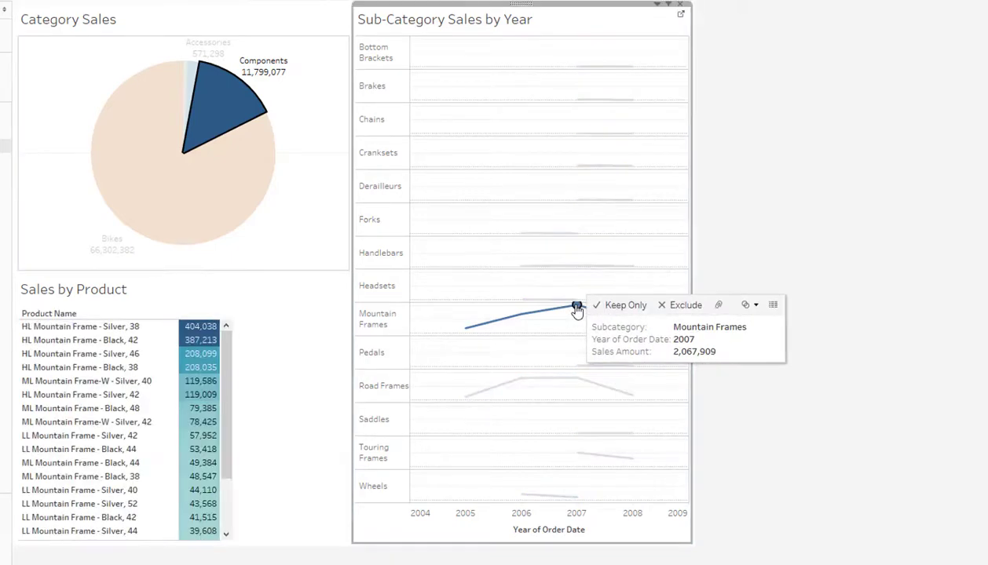
{"action": "left_click", "coordinate": [229, 389]}
{"action": "scroll", "coordinate": [229, 385], "scroll_direction": "down", "scroll_amount": 2}
{"action": "scroll", "coordinate": [227, 364], "scroll_direction": "up", "scroll_amount": 2}
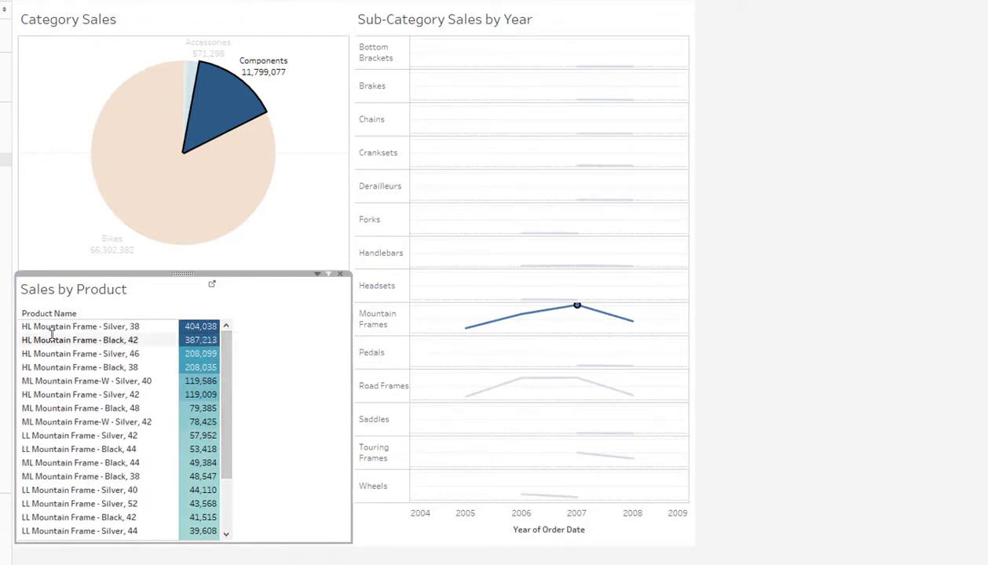
{"action": "left_click", "coordinate": [37, 97]}
{"action": "left_click", "coordinate": [43, 99]}
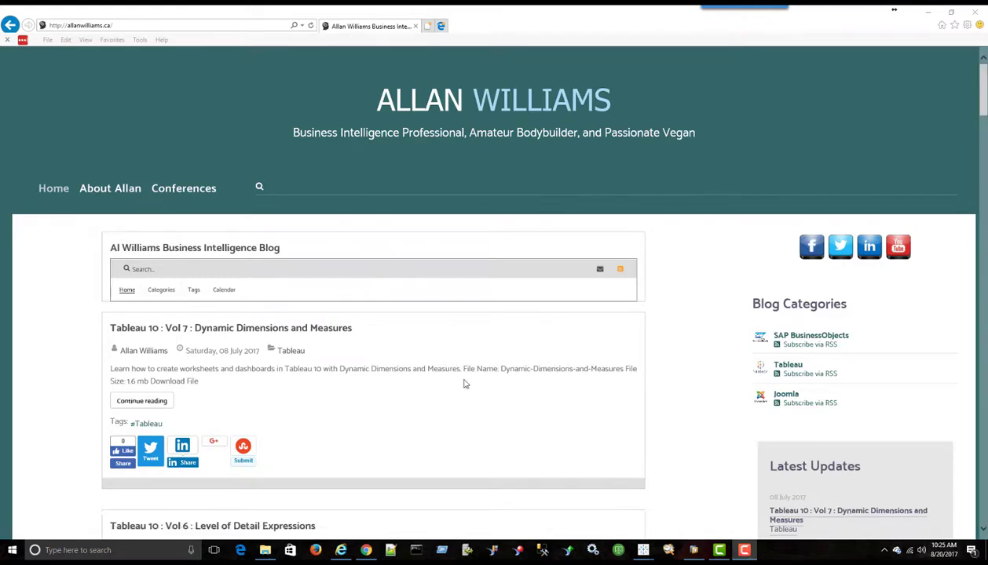
Step: Scroll through the blog home page led by the 'Tableau 10 : Vol 7 : Dynamic Dimensions and Measures' post
{"action": "scroll", "coordinate": [429, 376], "scroll_direction": "down", "scroll_amount": 3}
{"action": "scroll", "coordinate": [429, 376], "scroll_direction": "up", "scroll_amount": 3}
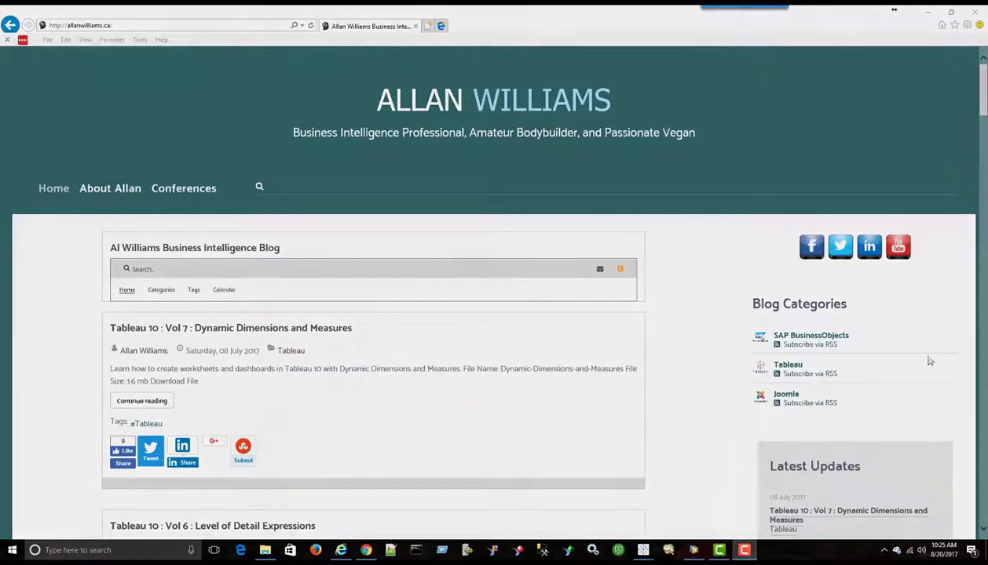